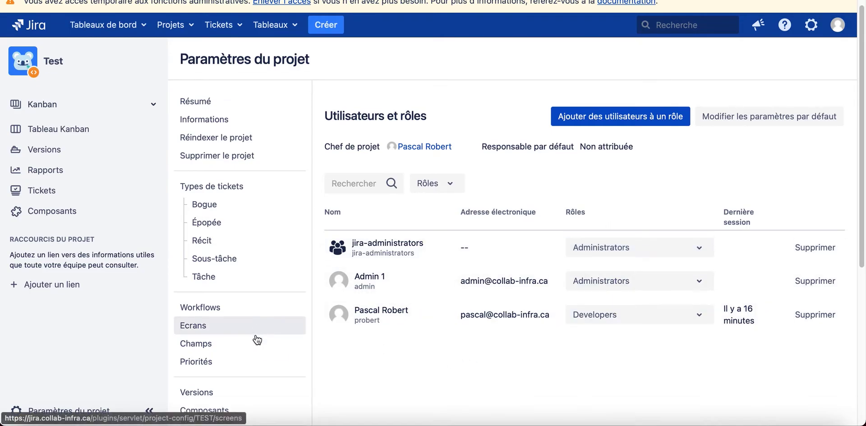
- Examine the users, groups and assigned roles of the Test project
scroll(254, 338, "down", 5)
scroll(481, 199, "up", 2)
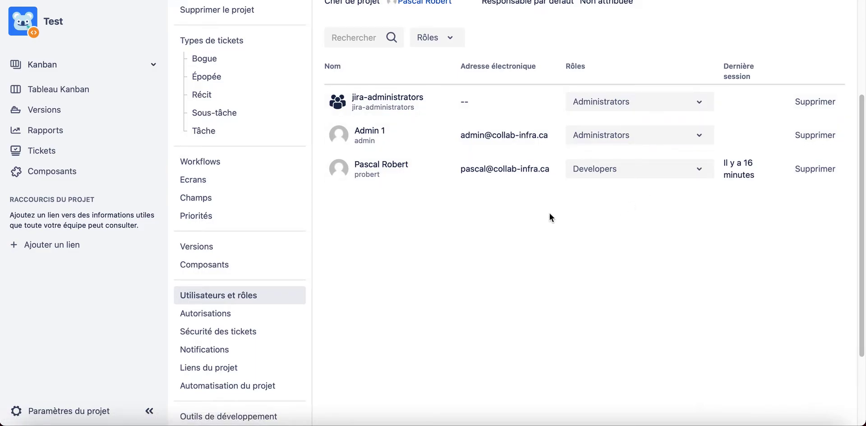
scroll(549, 216, "up", 2)
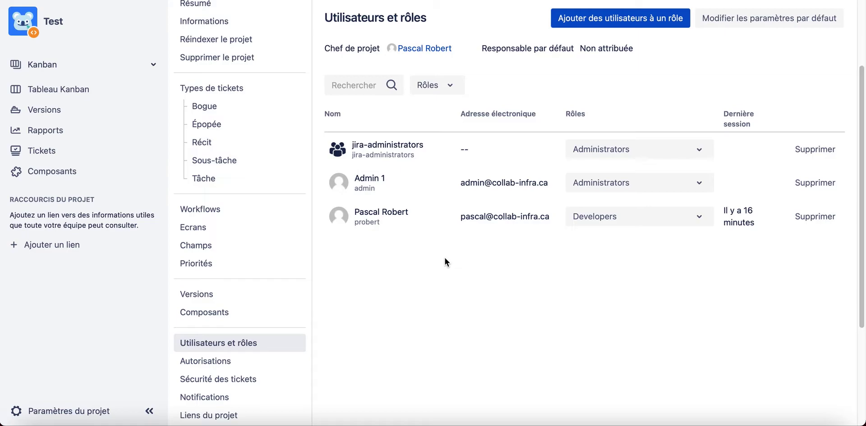
scroll(444, 258, "down", 1)
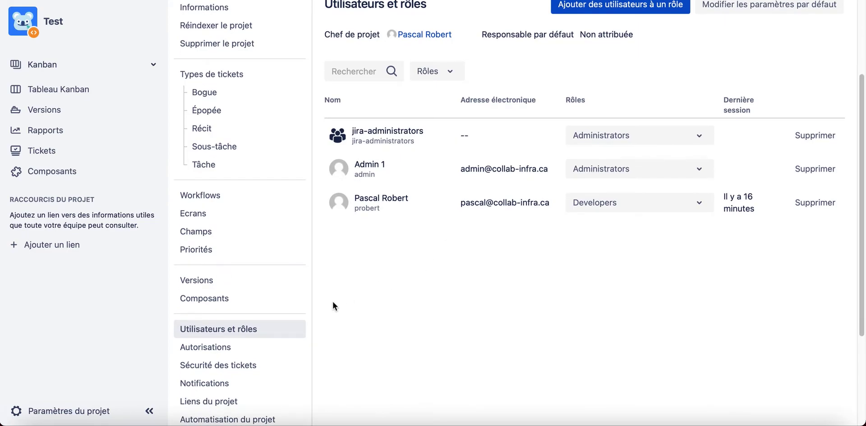
- Open the Test project's Autorisations settings and examine who is granted each project, ticket, comment, attachment and time-tracking permission
left_click(266, 343)
scroll(409, 283, "down", 5)
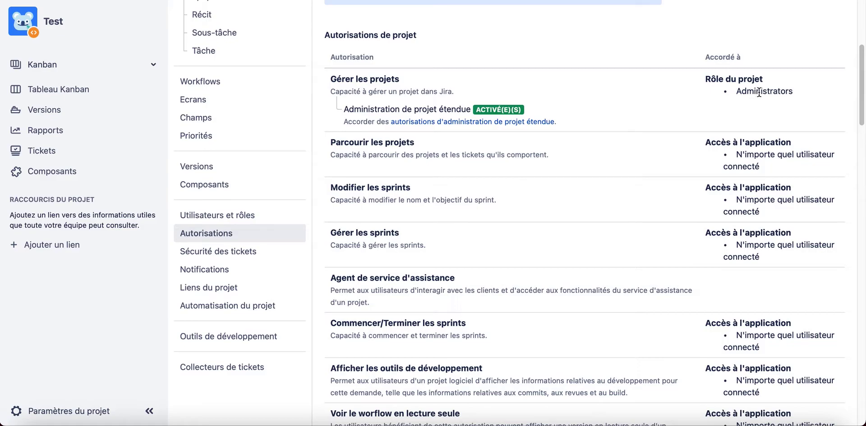
scroll(661, 159, "down", 2)
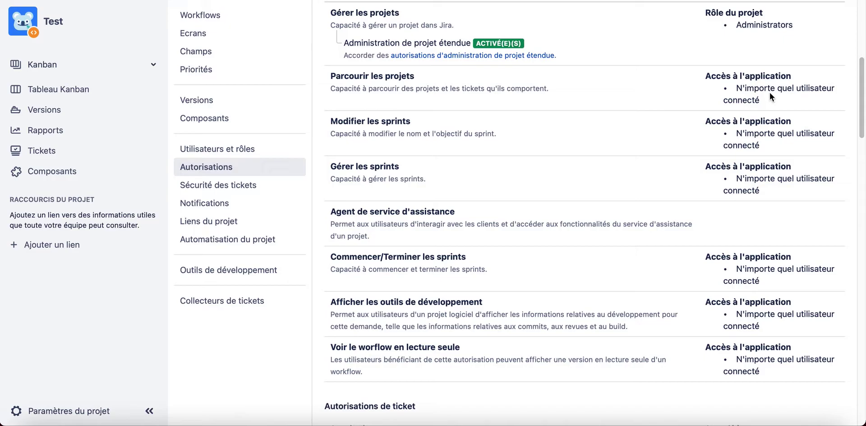
scroll(735, 153, "down", 3)
scroll(735, 153, "down", 11)
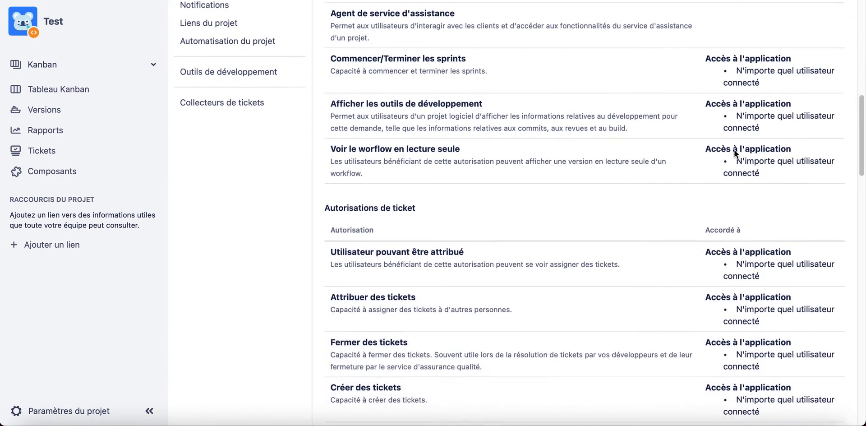
scroll(734, 151, "down", 8)
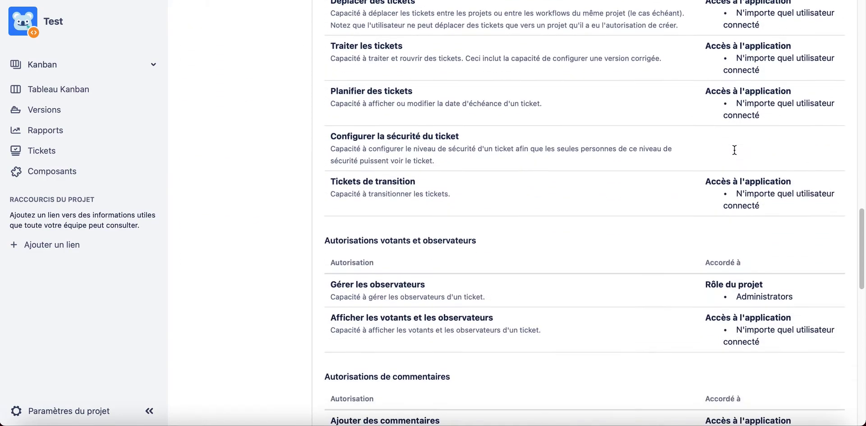
scroll(725, 201, "down", 7)
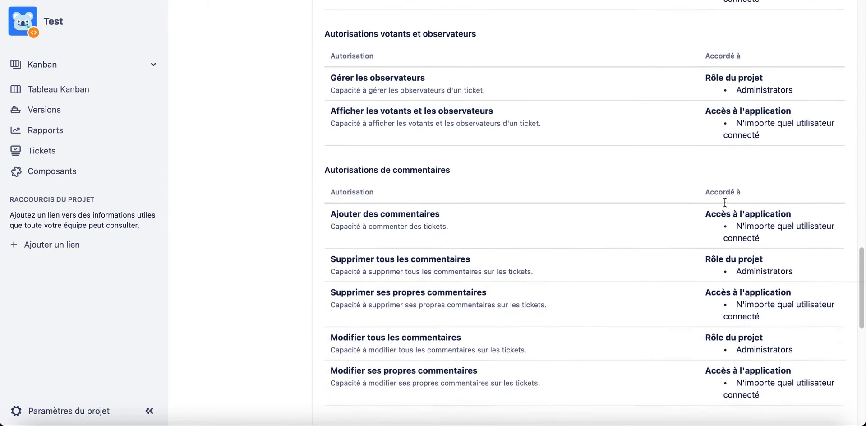
scroll(724, 202, "down", 8)
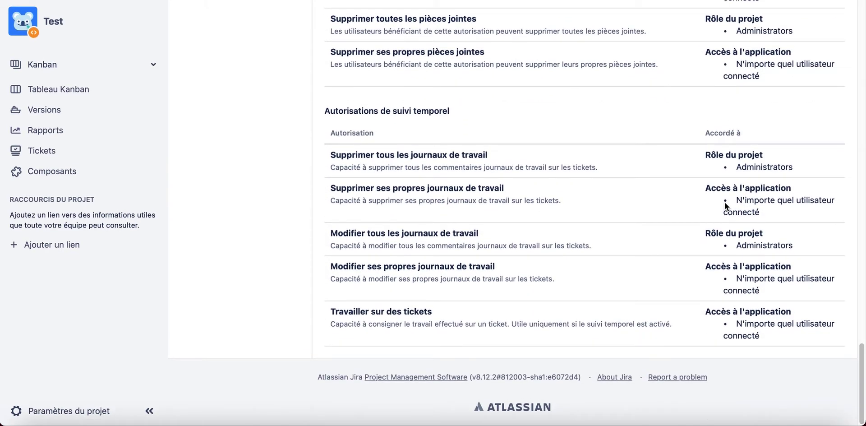
scroll(724, 202, "up", 20)
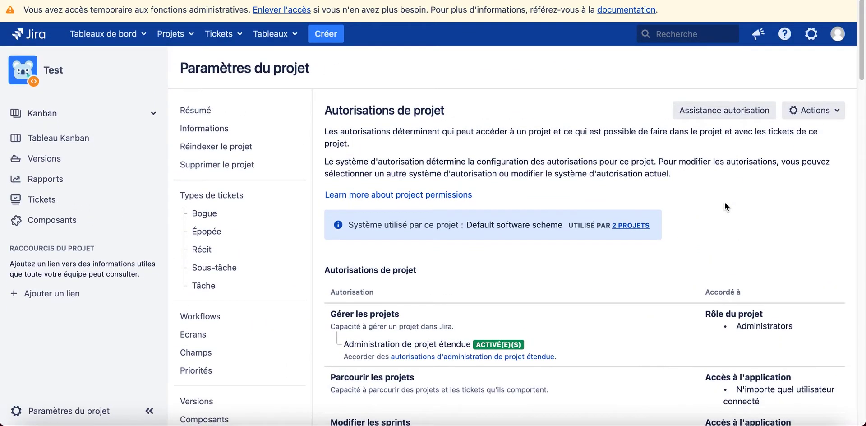
scroll(724, 202, "down", 3)
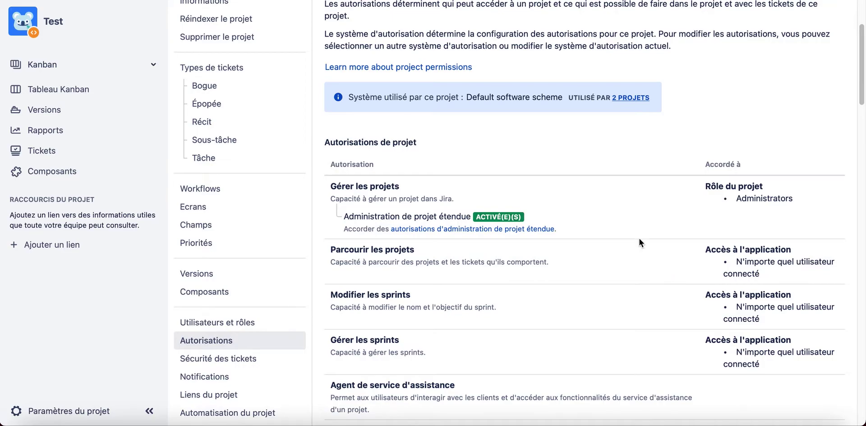
scroll(640, 238, "up", 3)
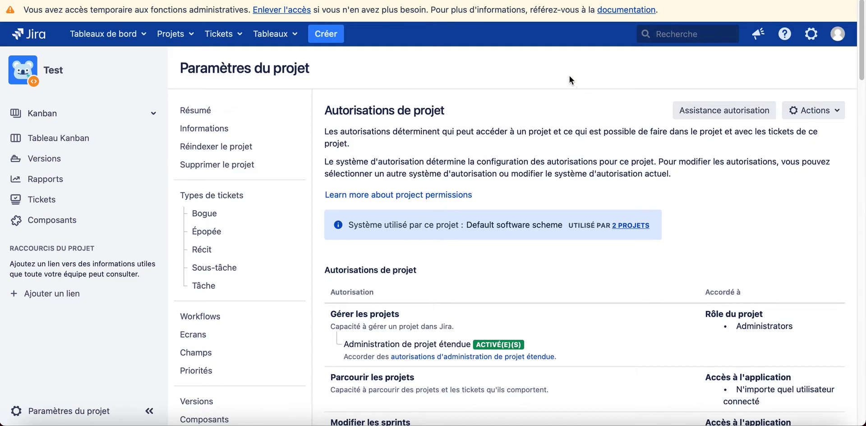
- Switch to the system administration's project role browser and review the available project roles
left_click(567, 0)
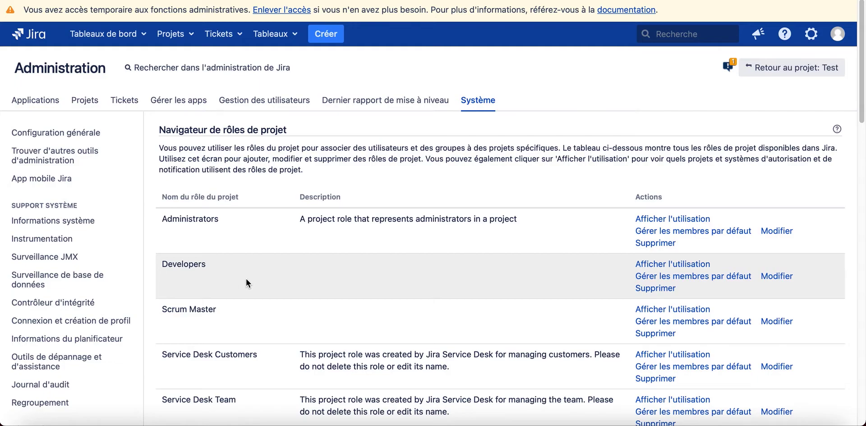
scroll(245, 278, "down", 1)
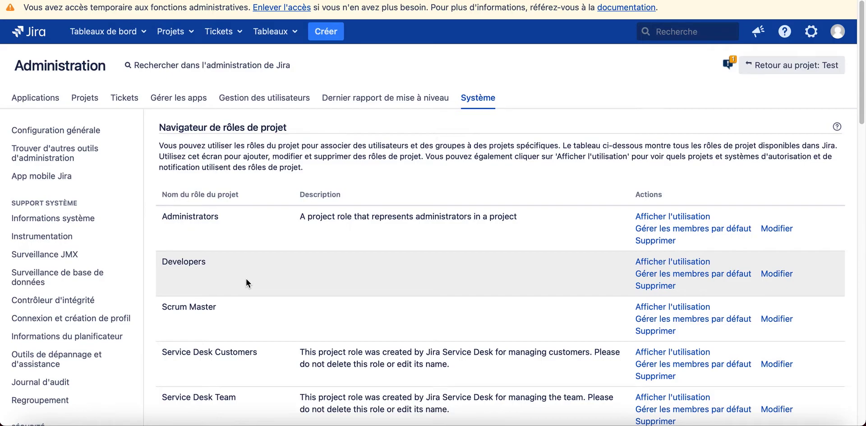
scroll(246, 278, "down", 5)
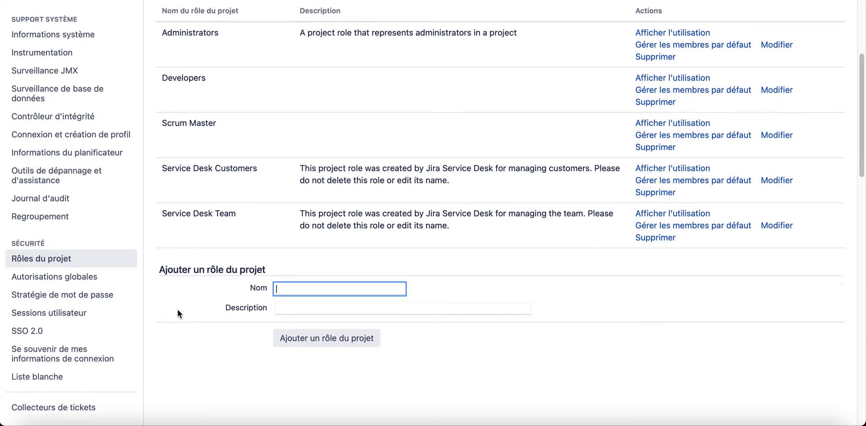
scroll(178, 309, "up", 5)
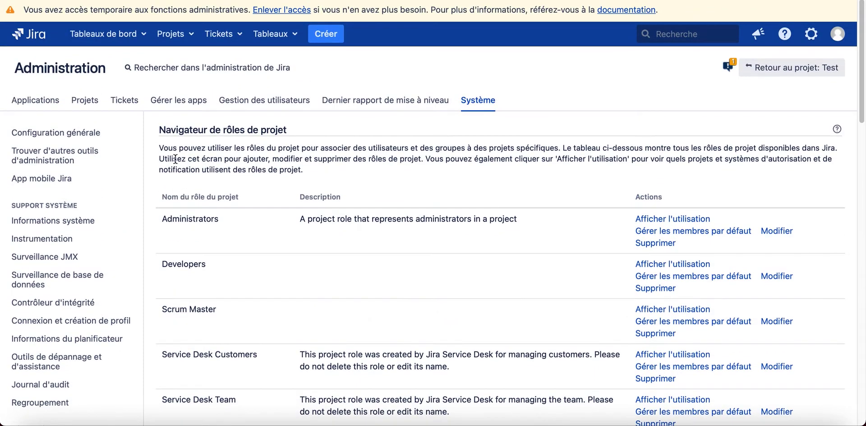
- Open the list of permission schemes (Systèmes d'autorisation) in the ticket administration
left_click(127, 105)
scroll(119, 212, "down", 8)
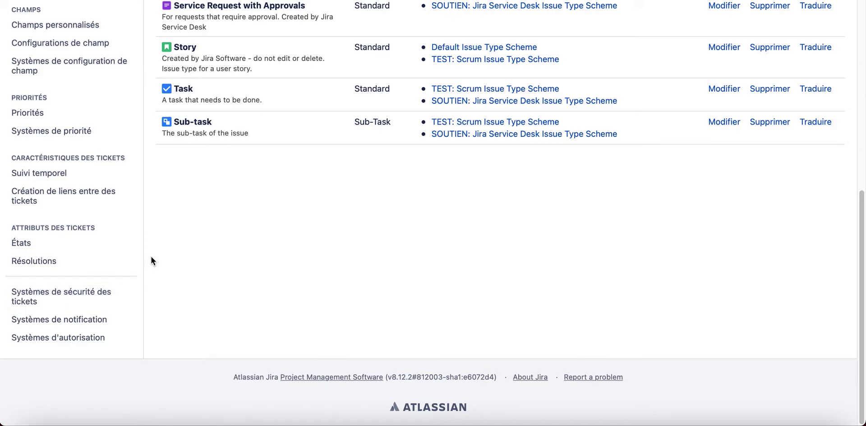
left_click(76, 338)
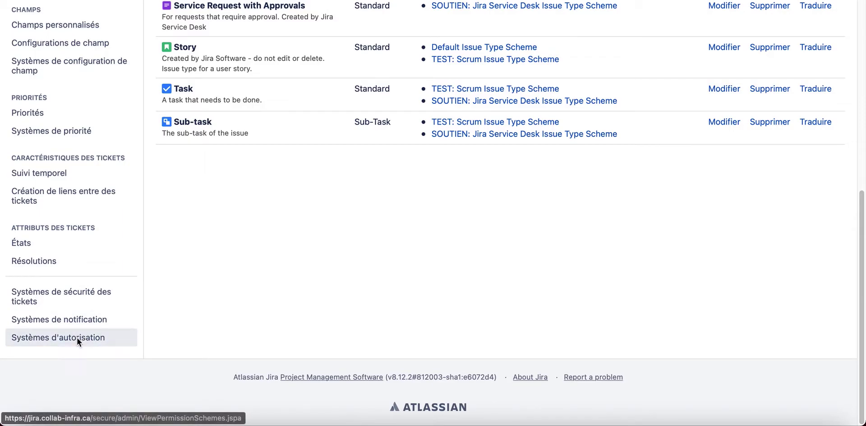
scroll(235, 257, "down", 5)
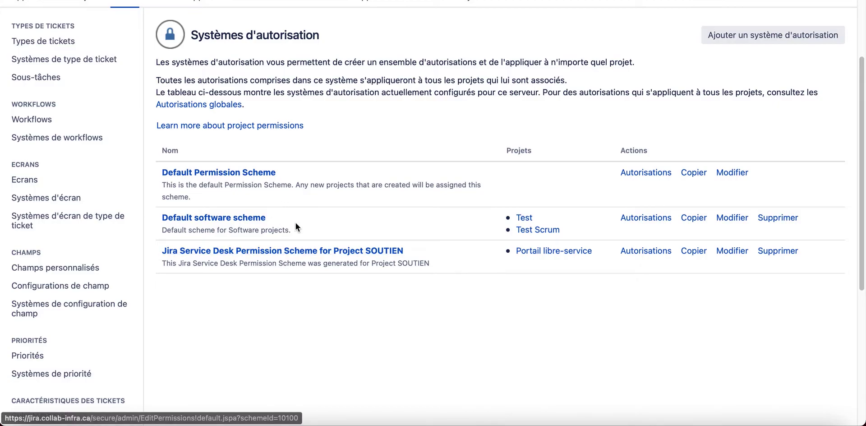
- Open the Default Permission Scheme and review its project, ticket, comment and attachment permissions
left_click(248, 172)
scroll(334, 182, "down", 10)
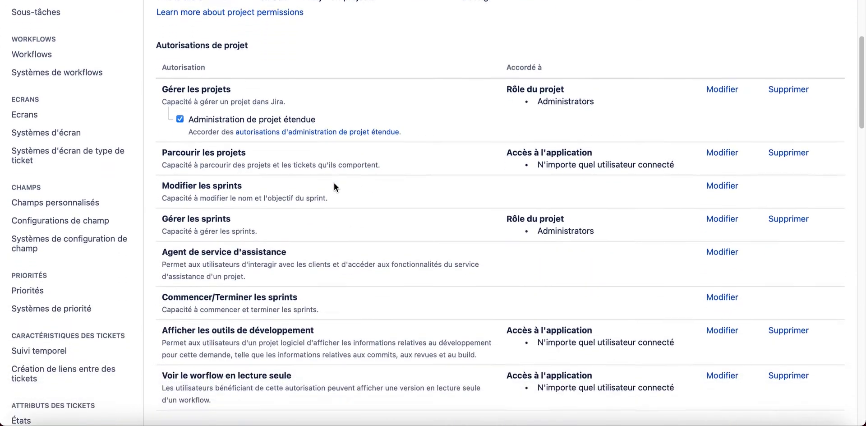
scroll(334, 183, "down", 10)
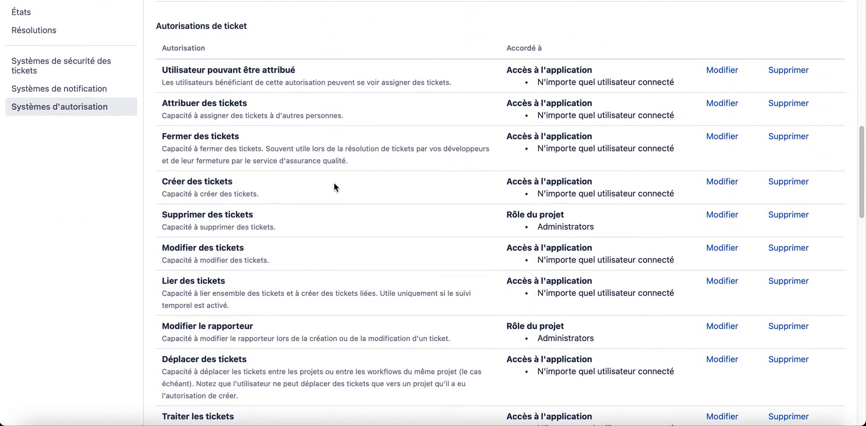
scroll(334, 185, "down", 20)
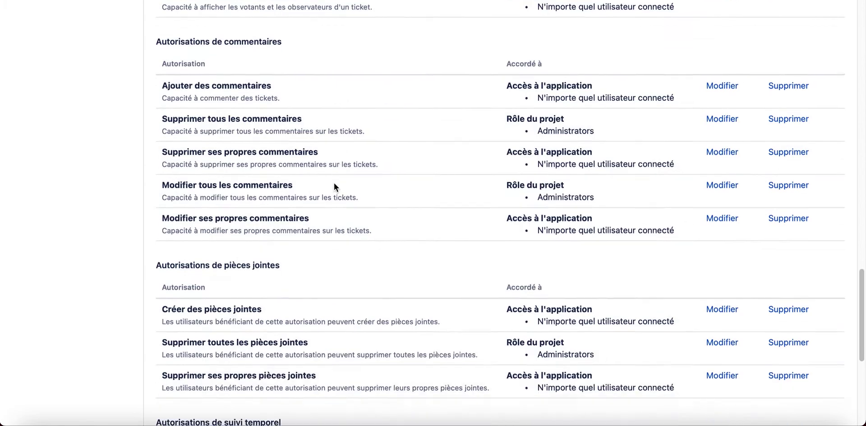
scroll(333, 183, "up", 20)
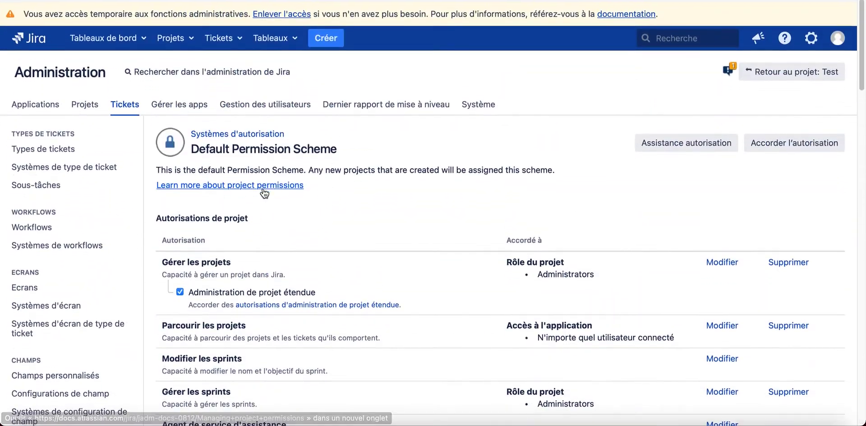
- Return to the permission schemes list and make a copy of the Default Permission Scheme
left_click(248, 131)
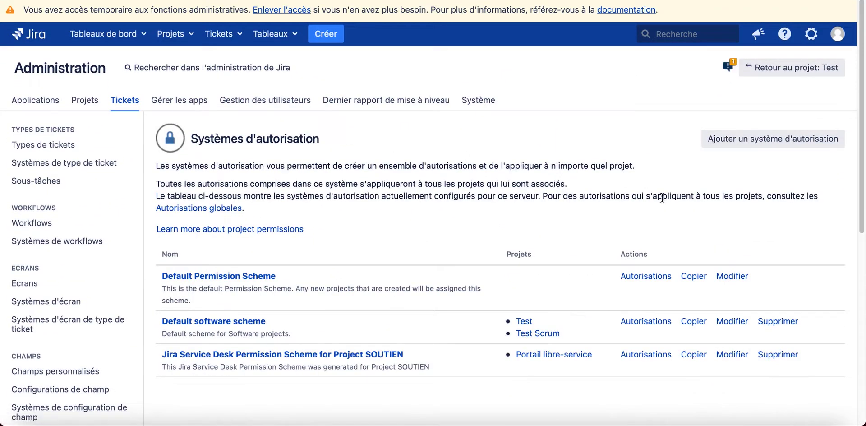
left_click(695, 276)
scroll(532, 298, "down", 2)
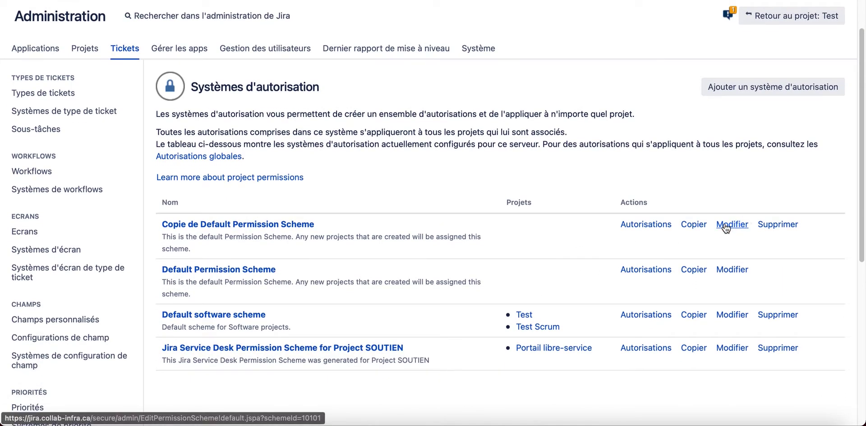
- Edit the copied permission scheme and change its name to "For Development"
left_click(731, 225)
triple_click(326, 158)
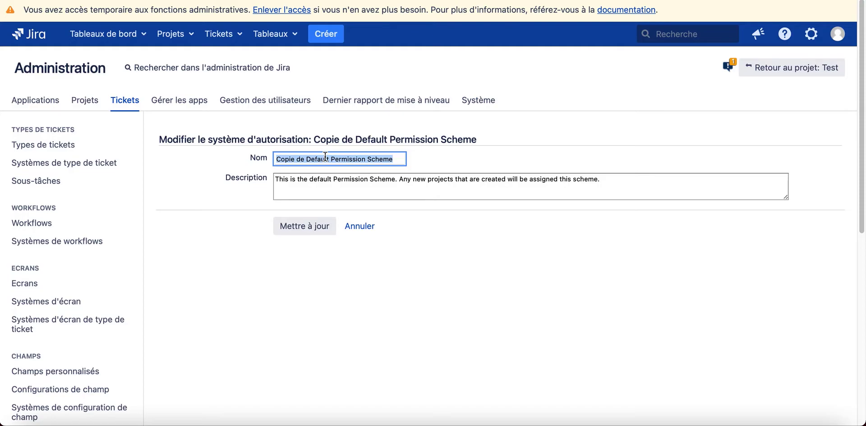
type("For Development")
key("Tab")
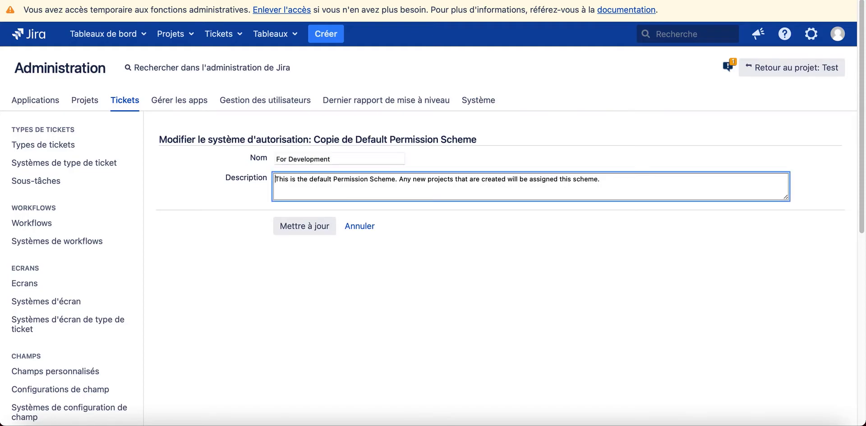
- Replace the scheme's description with "Only Developers can create issues" and save the update
key("ctrl+a")
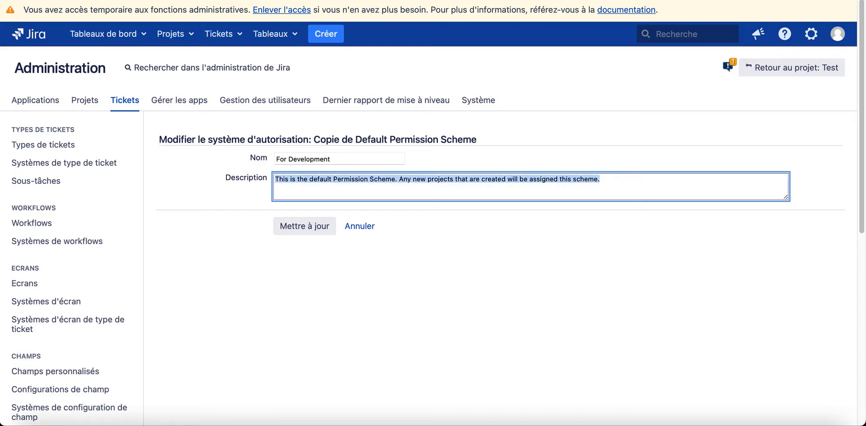
type("Only")
key("BackSpace")
type("y Developers can do")
key("BackSpace")
key("BackSpace")
type("create issues")
left_click(296, 226)
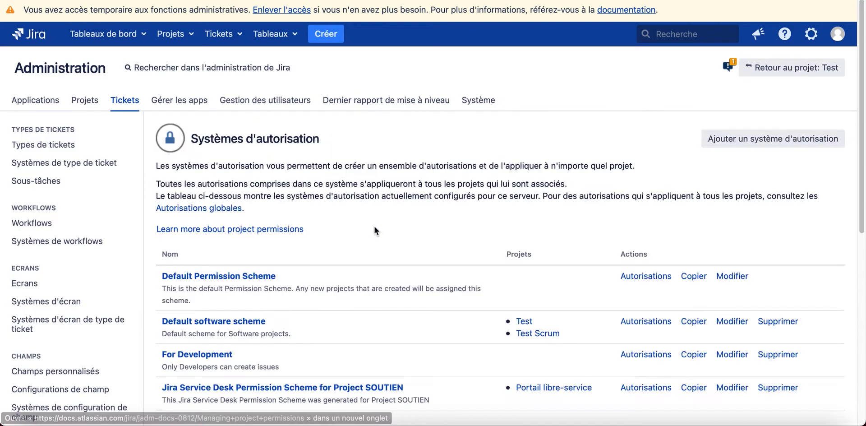
- Open the permissions of the "For Development" scheme and grant "Modifier les sprints" to the Scrum Master project role
scroll(375, 229, "down", 5)
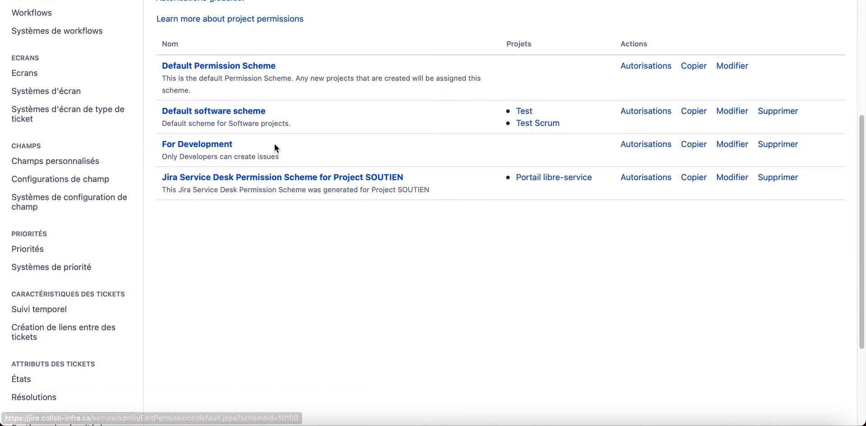
left_click(646, 144)
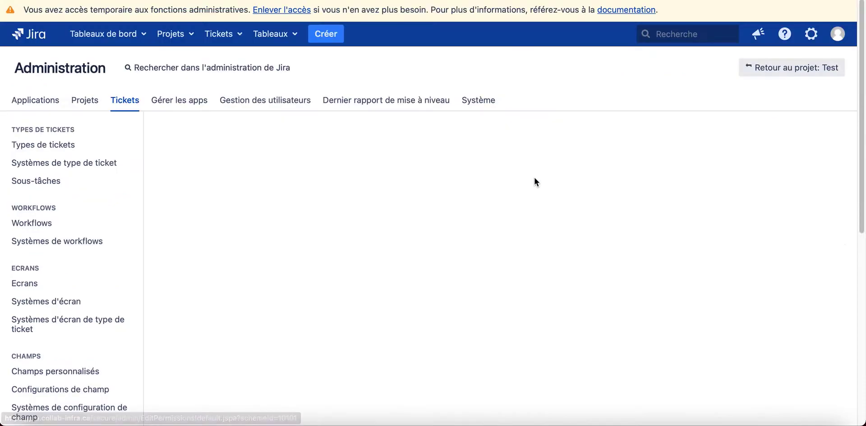
scroll(534, 178, "down", 3)
scroll(534, 181, "down", 4)
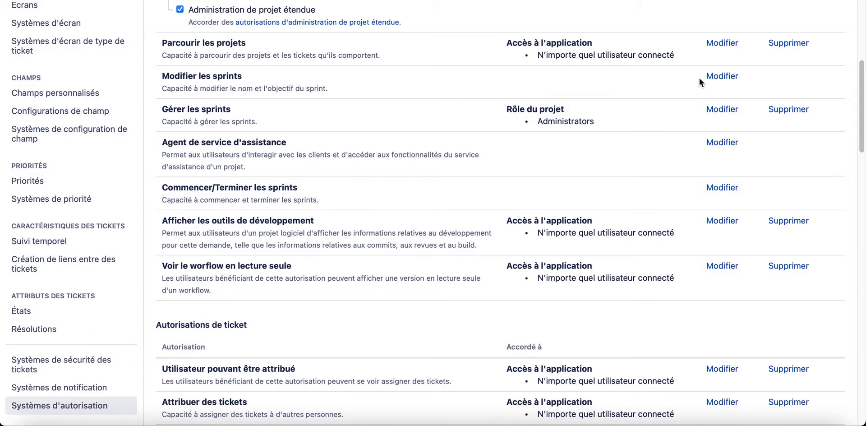
left_click(722, 75)
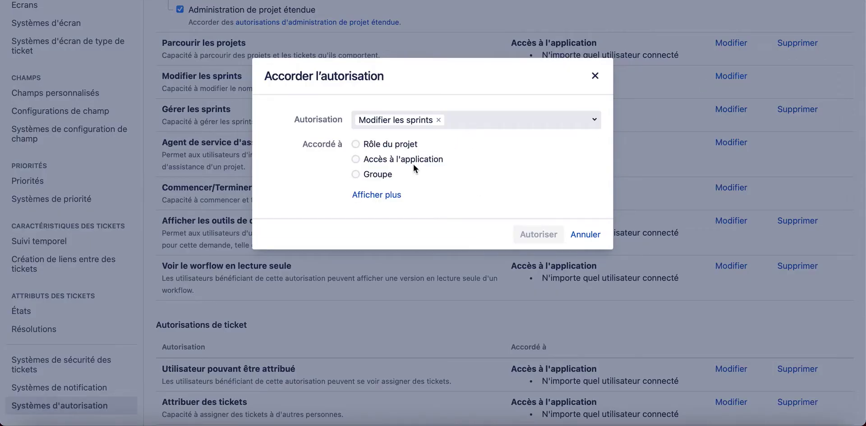
left_click(390, 147)
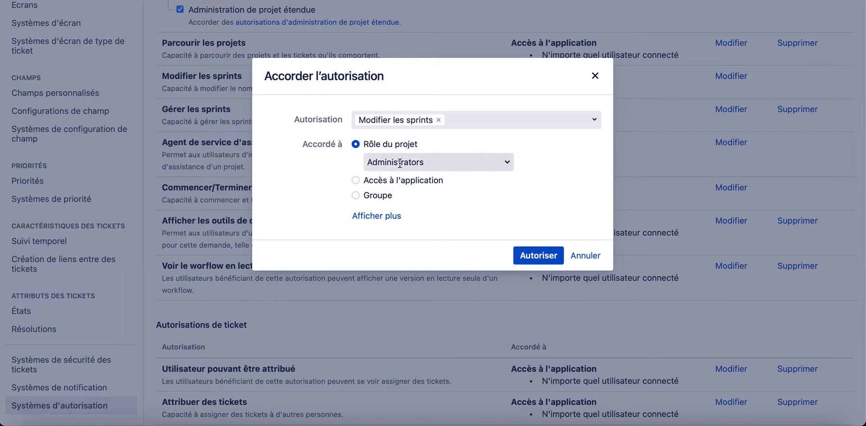
left_click(399, 163)
left_click(396, 198)
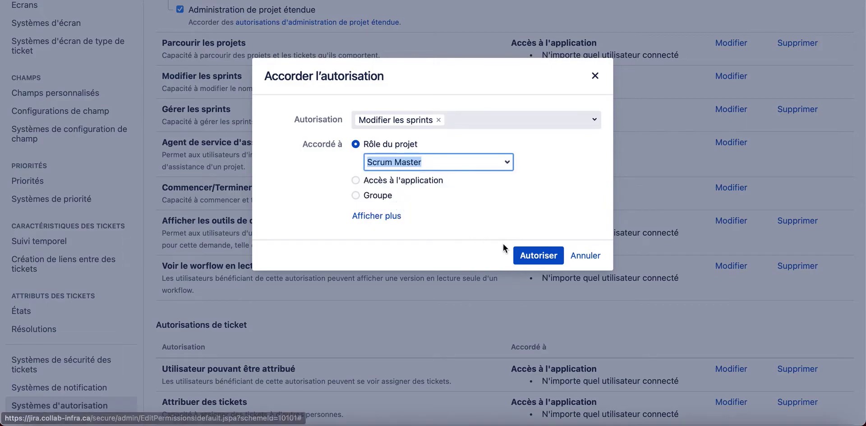
left_click(528, 257)
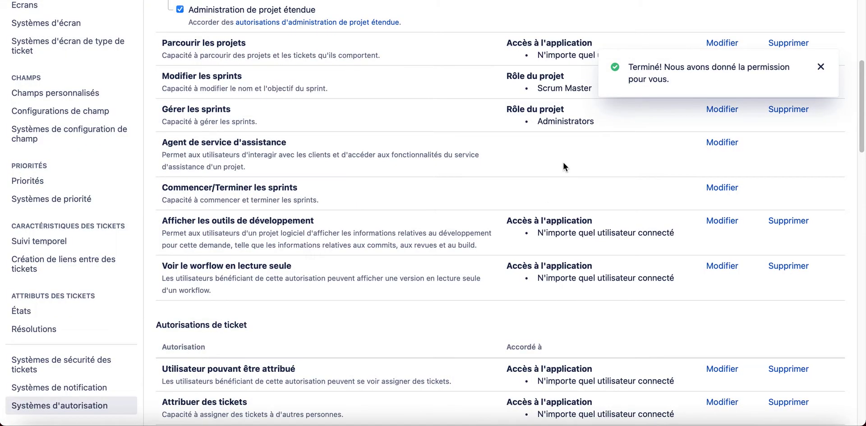
- Grant the "Gérer les sprints" permission to the Scrum Master project role as well
left_click(722, 109)
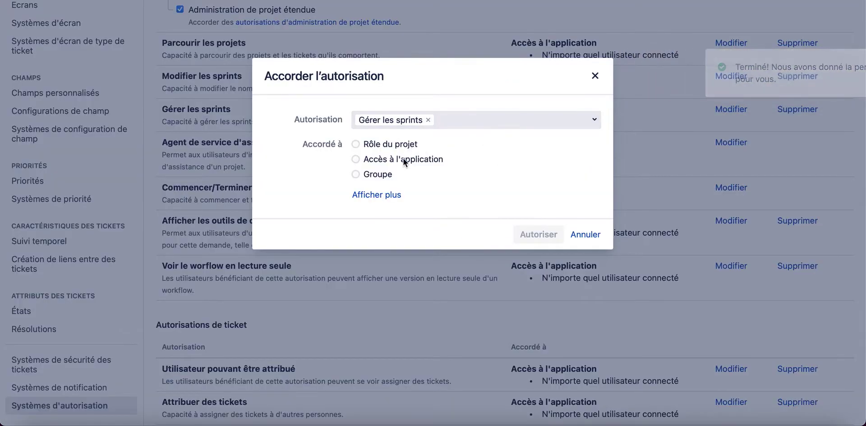
left_click(394, 145)
left_click(398, 162)
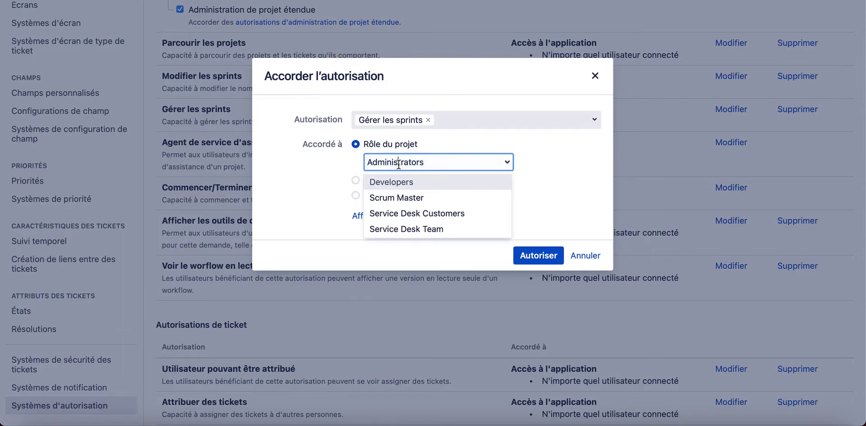
left_click(401, 201)
left_click(538, 255)
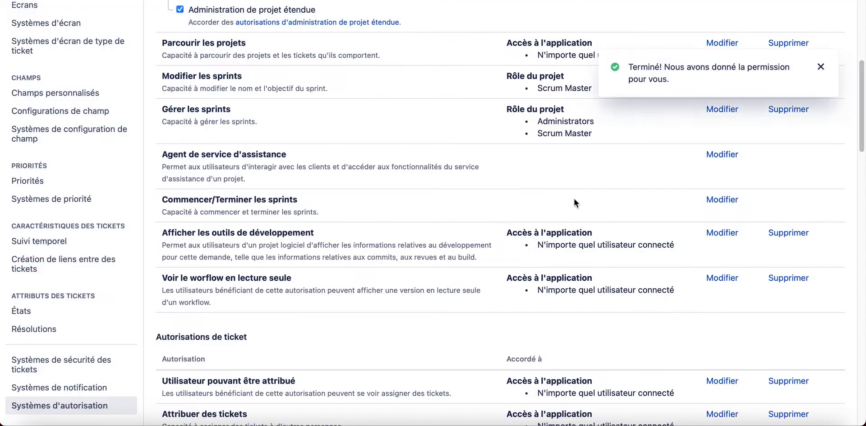
- Grant the "Afficher les outils de développement" permission to the Developers project role
scroll(500, 185, "down", 4)
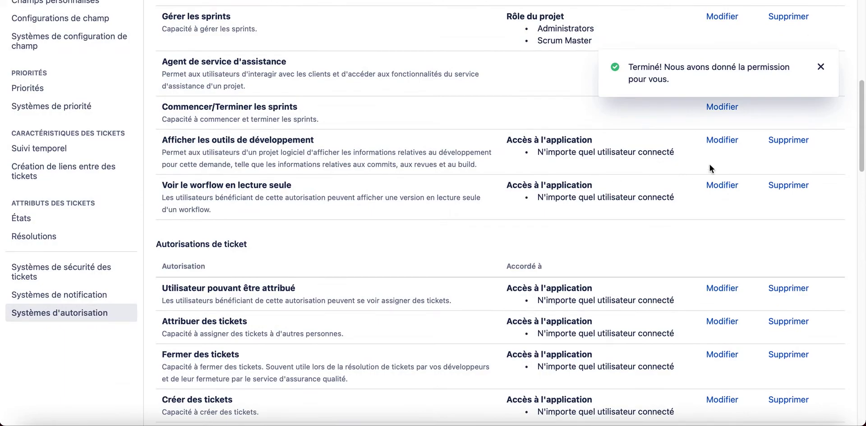
left_click(722, 141)
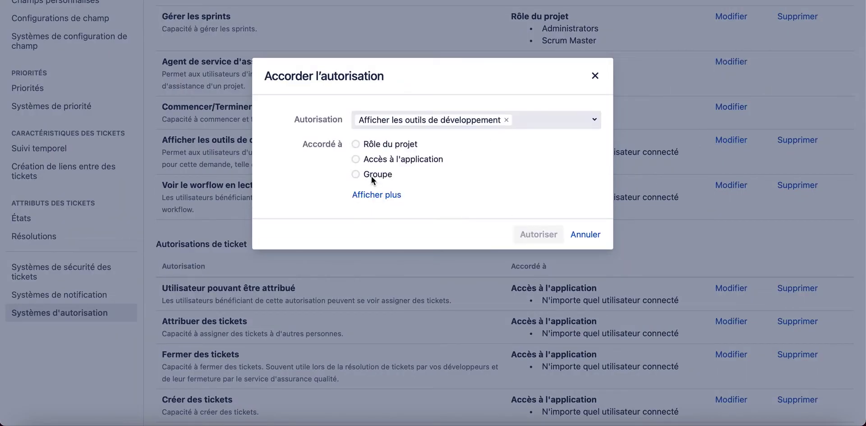
left_click(357, 174)
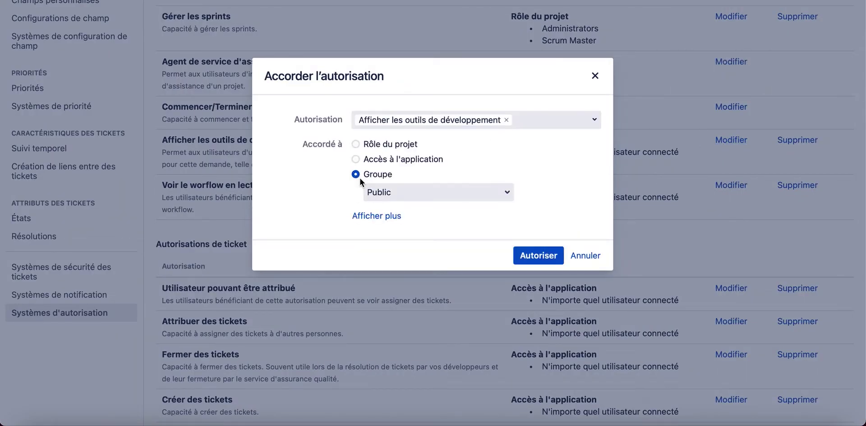
left_click(357, 145)
left_click(385, 164)
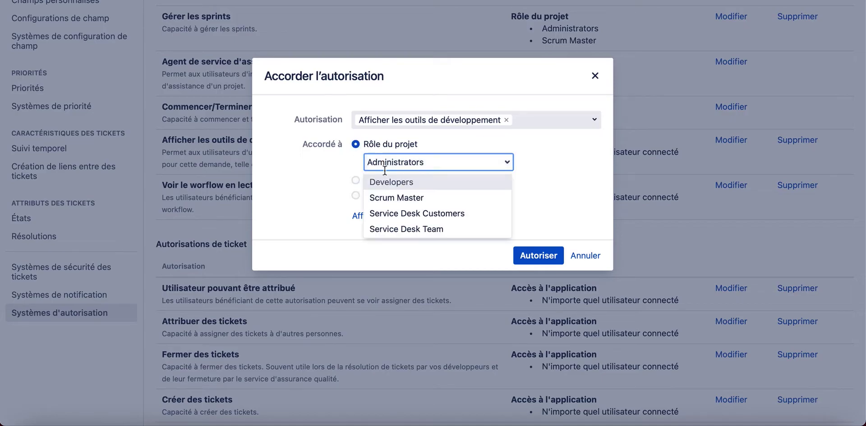
left_click(390, 181)
left_click(542, 255)
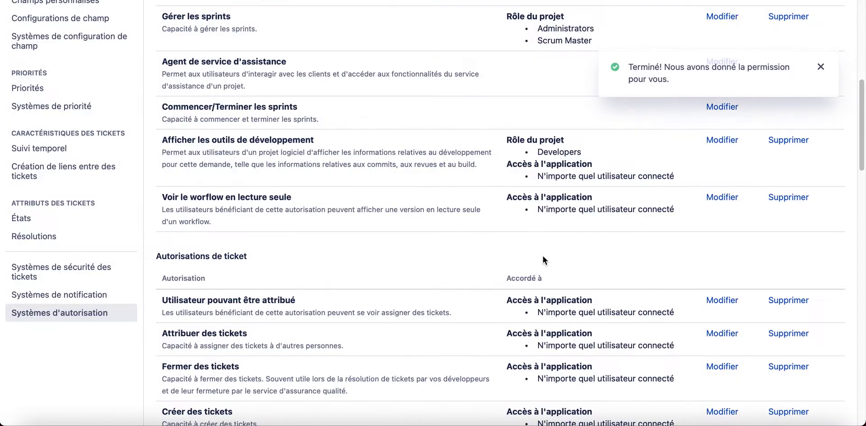
- Grant the "Commencer/Terminer les sprints" permission to the Scrum Master project role
scroll(603, 204, "up", 3)
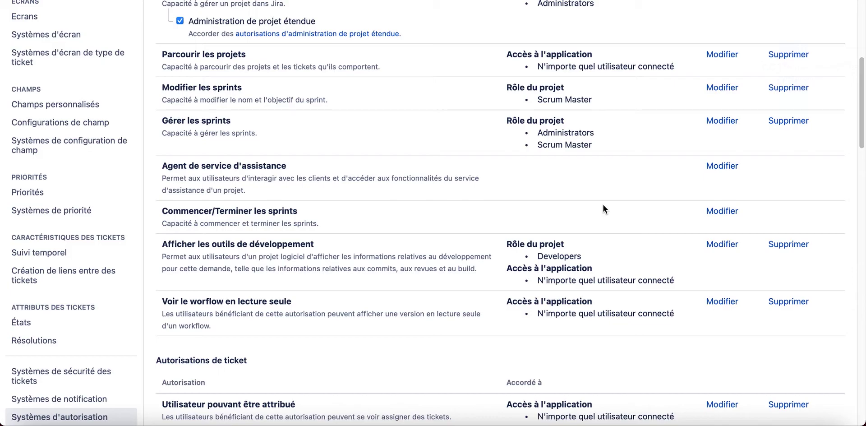
scroll(602, 188, "down", 1)
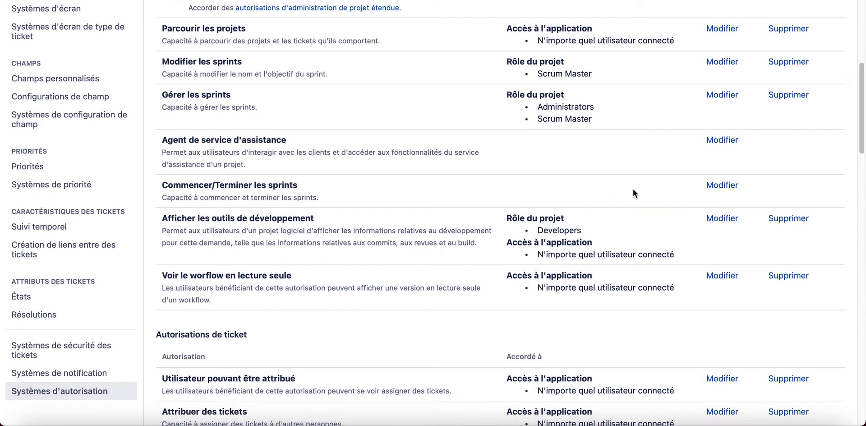
left_click(718, 189)
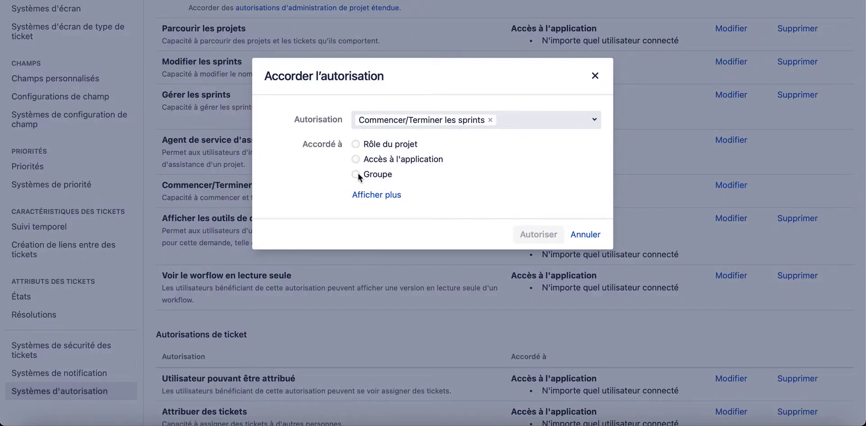
left_click(355, 143)
left_click(406, 161)
left_click(392, 199)
left_click(537, 255)
- Grant the ticket permission "Attribuer des tickets" to the Scrum Master project role
scroll(618, 212, "down", 4)
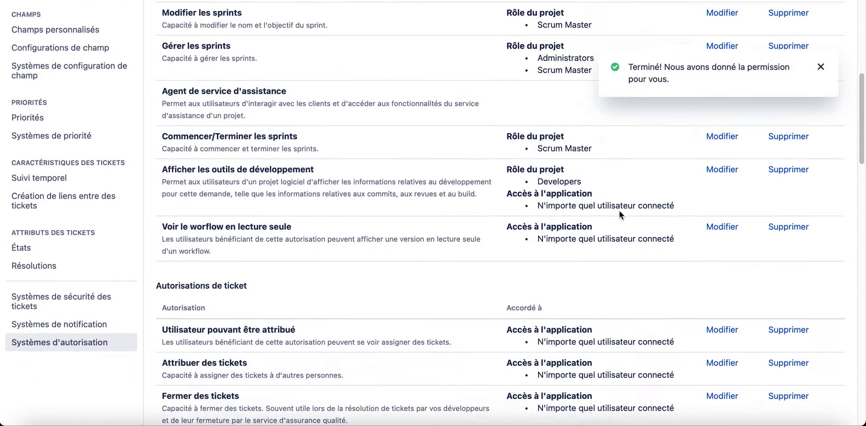
scroll(618, 210, "down", 3)
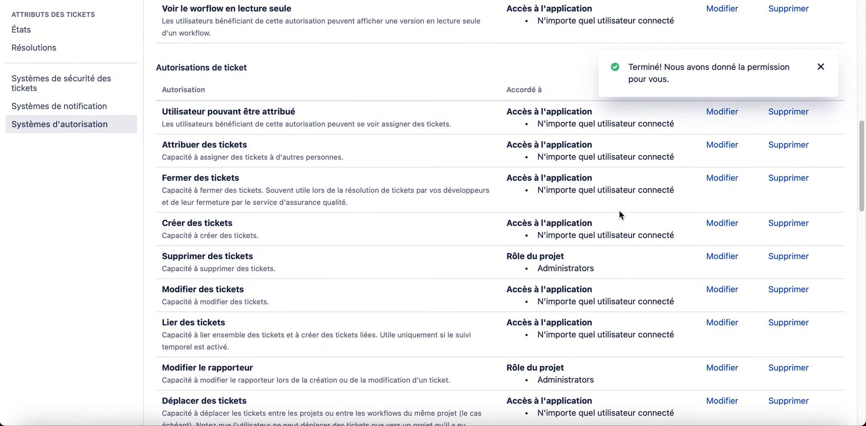
left_click(723, 145)
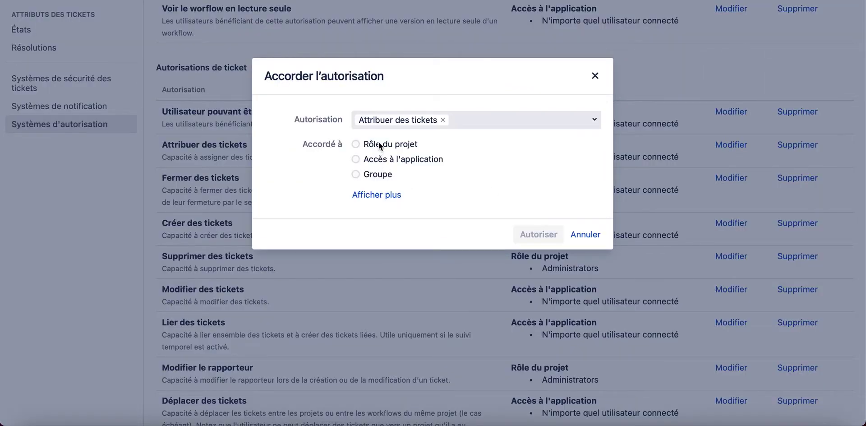
left_click(356, 146)
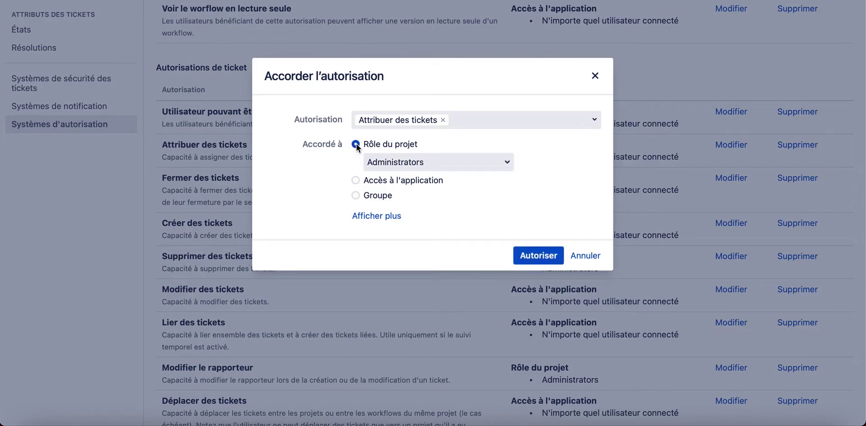
left_click(398, 163)
left_click(408, 197)
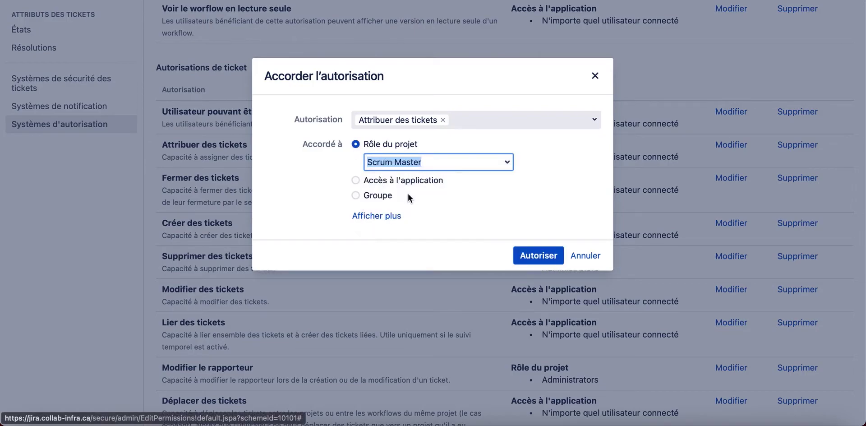
left_click(522, 254)
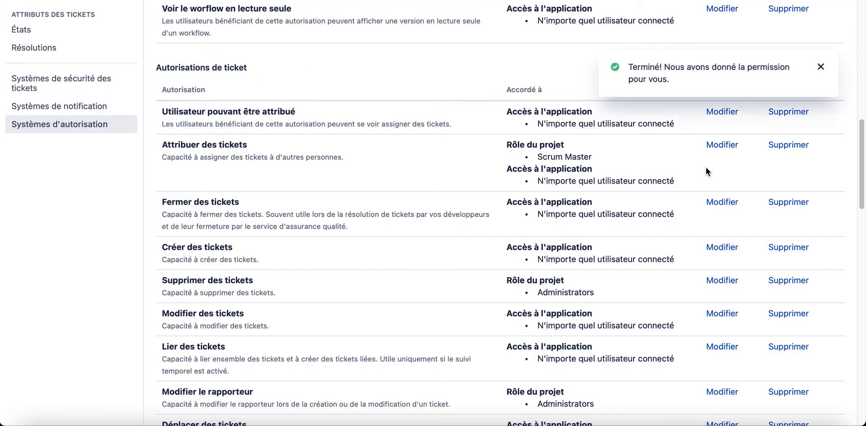
- Add the Developers project role to the "Attribuer des tickets" permission
left_click(722, 145)
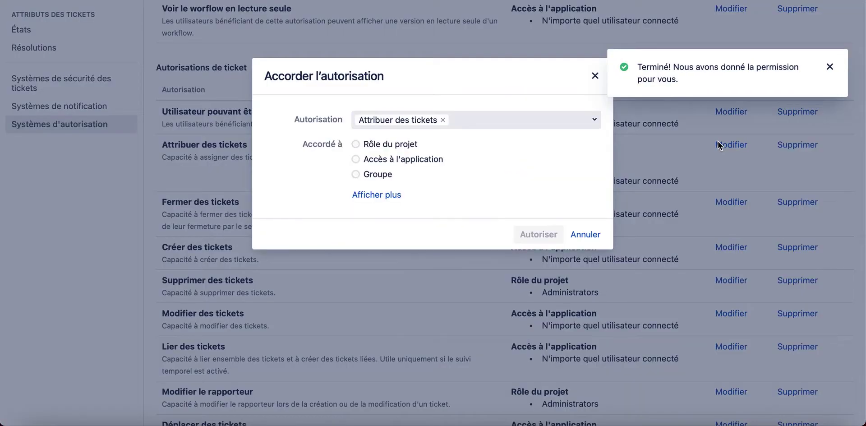
left_click(355, 144)
left_click(387, 163)
left_click(387, 185)
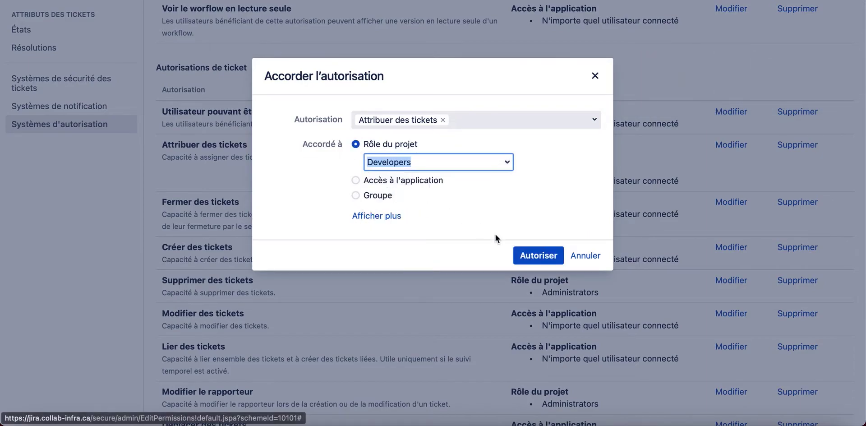
left_click(541, 255)
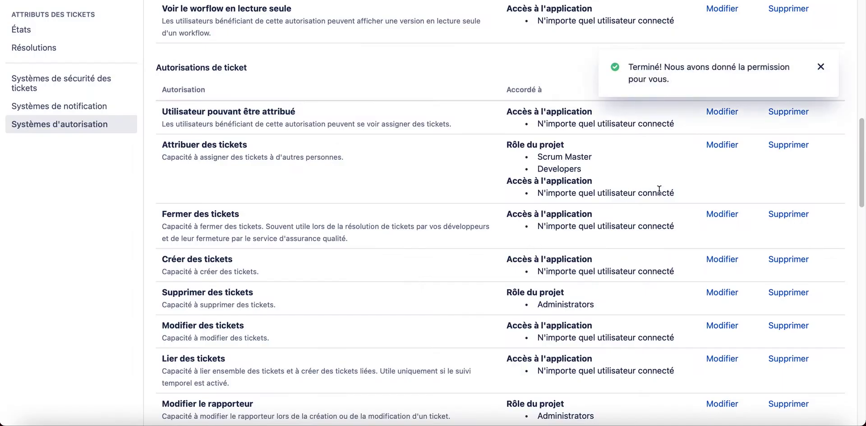
- Remove the application access "N'importe quel utilisateur connecté" from the "Attribuer des tickets" permission
left_click(788, 145)
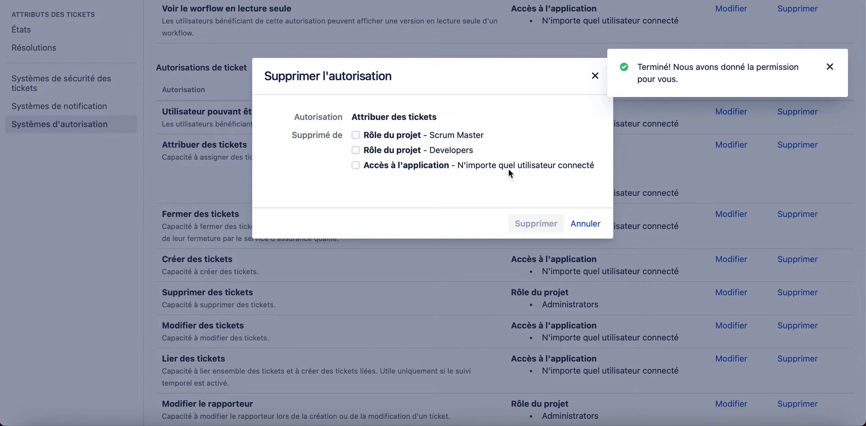
left_click(363, 168)
left_click(522, 223)
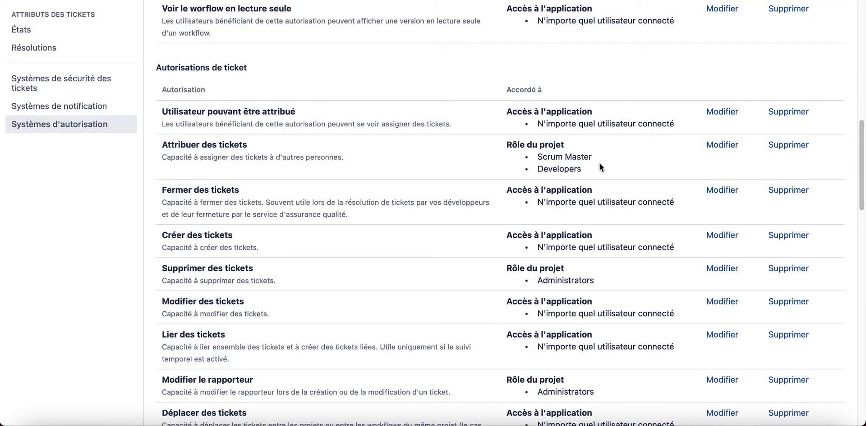
- Search the scheme's page for "commentaire" and review its comment, ticket, attachment and time-tracking permissions
scroll(599, 163, "down", 3)
scroll(599, 163, "up", 5)
scroll(599, 163, "up", 10)
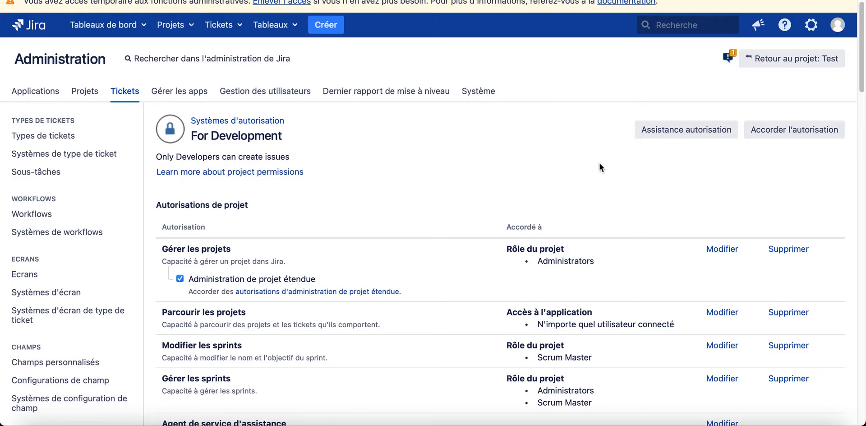
scroll(599, 164, "down", 2)
key("super+f")
type("co")
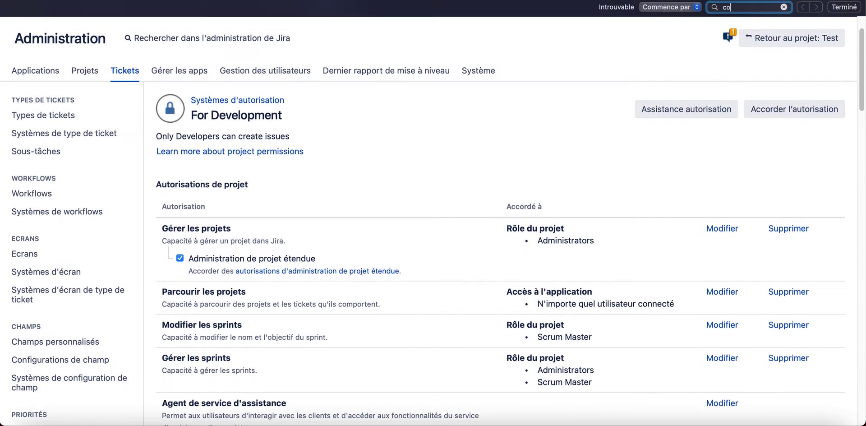
type("mmentaire")
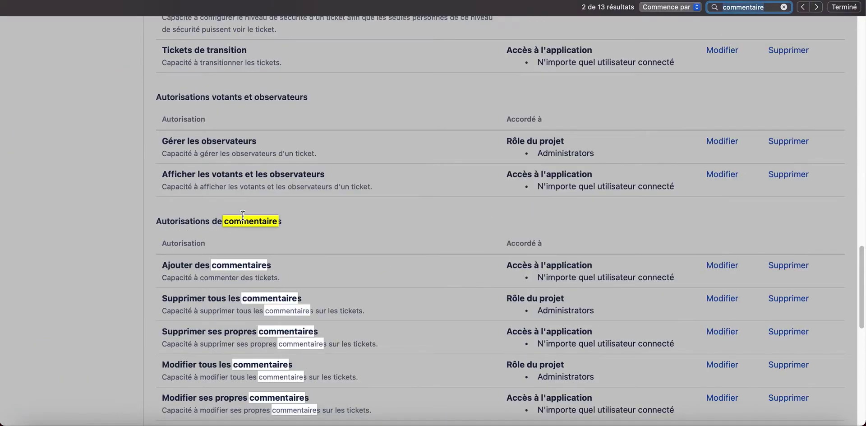
scroll(239, 208, "down", 3)
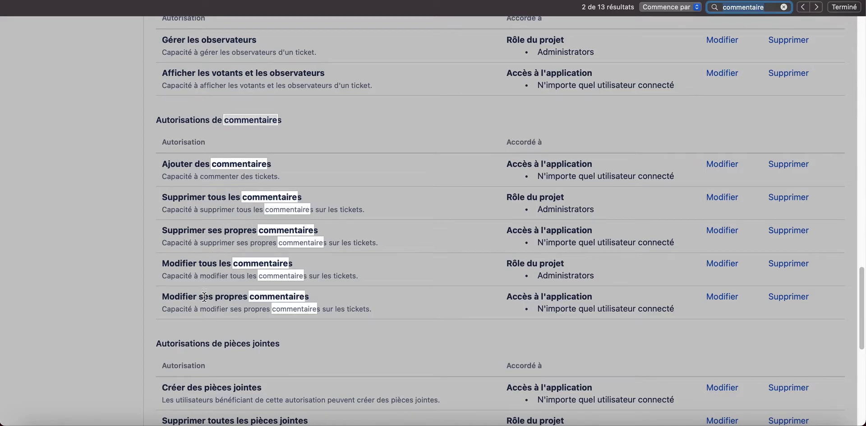
left_click(119, 312)
scroll(119, 312, "up", 10)
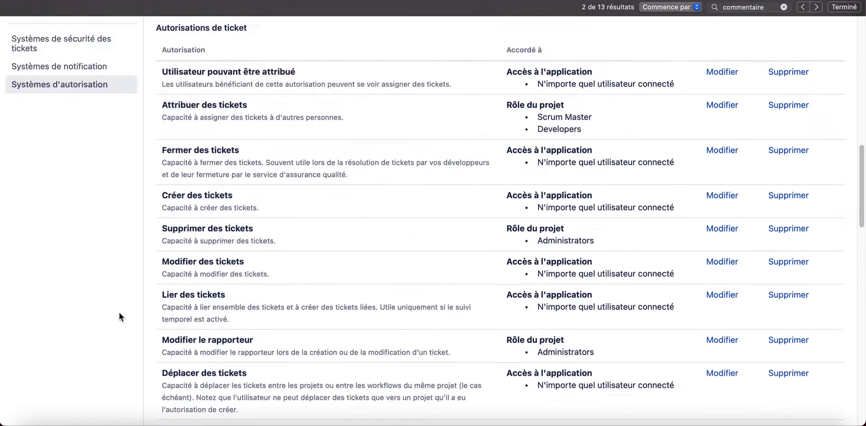
scroll(119, 312, "down", 15)
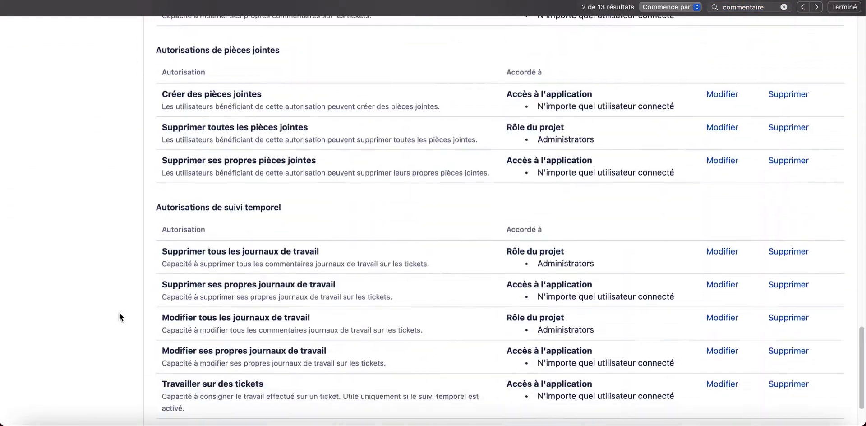
- Assign the For Development permission scheme to the Test project in place of its default scheme
scroll(119, 312, "up", 5)
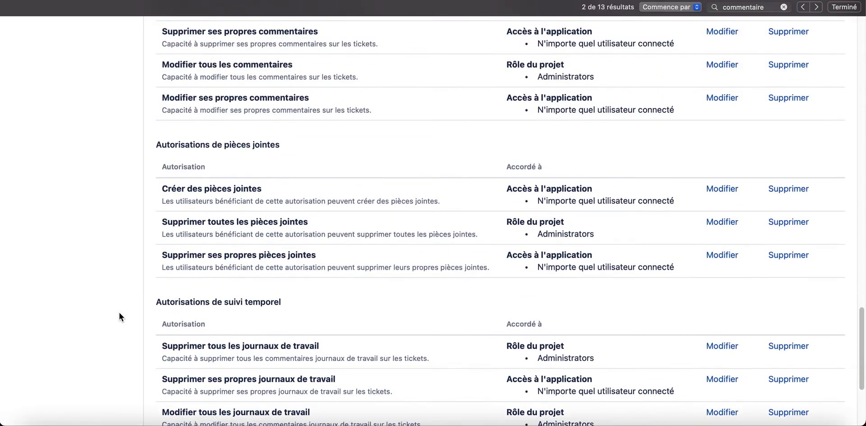
scroll(119, 312, "up", 20)
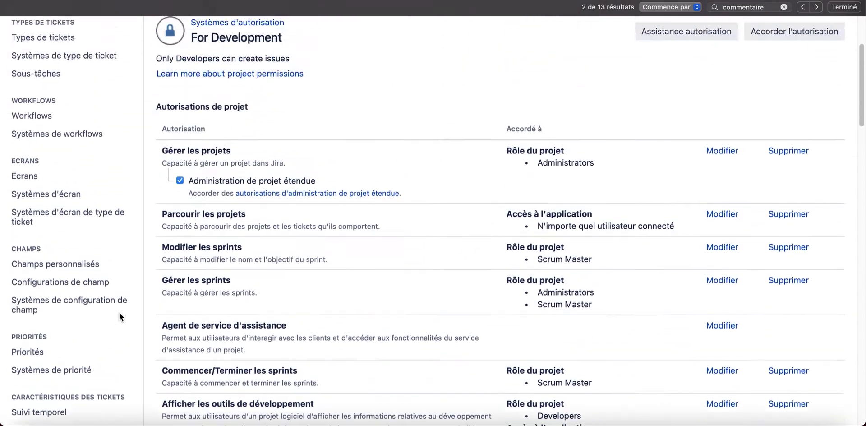
scroll(362, 219, "up", 1)
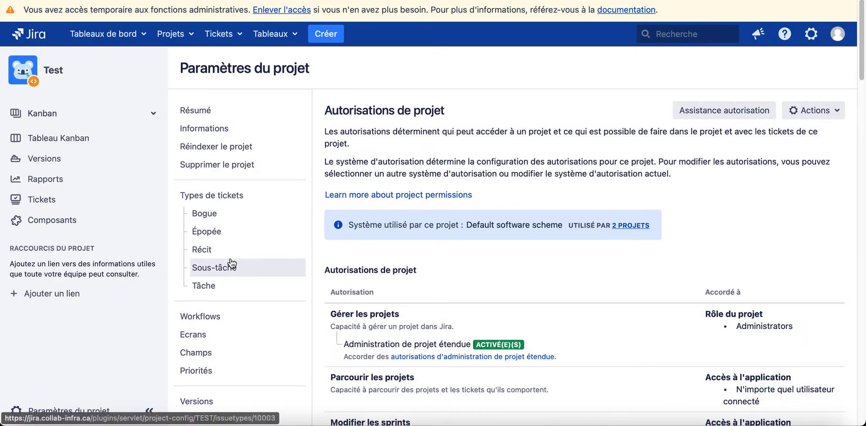
scroll(232, 264, "down", 3)
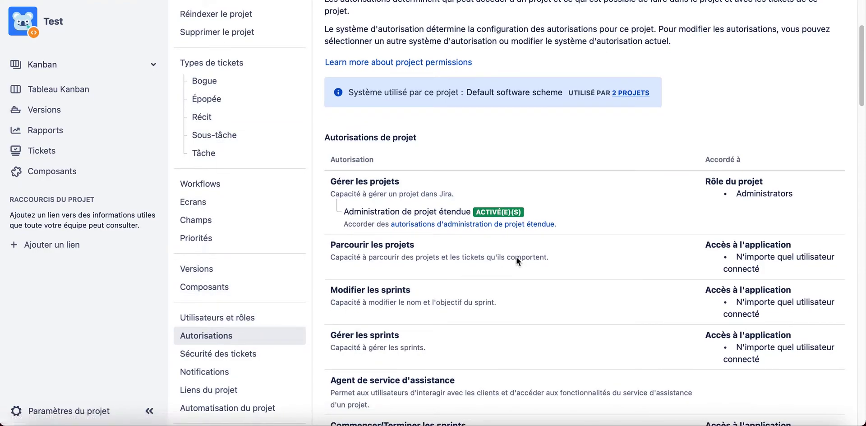
scroll(516, 256, "up", 1)
scroll(516, 256, "down", 4)
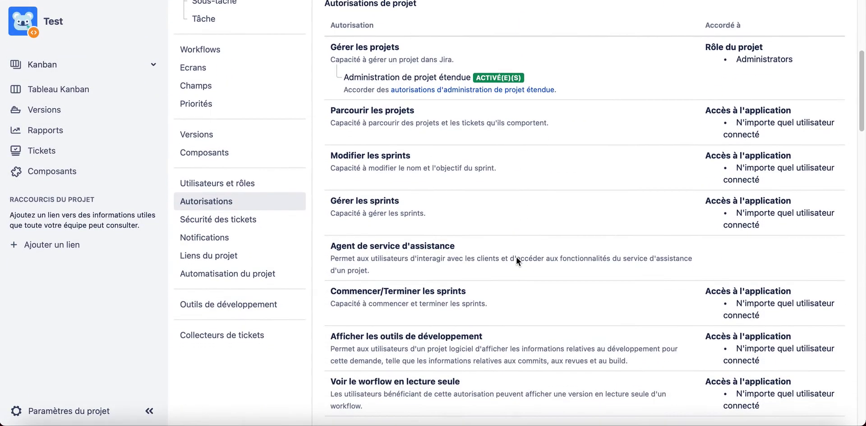
scroll(516, 256, "up", 6)
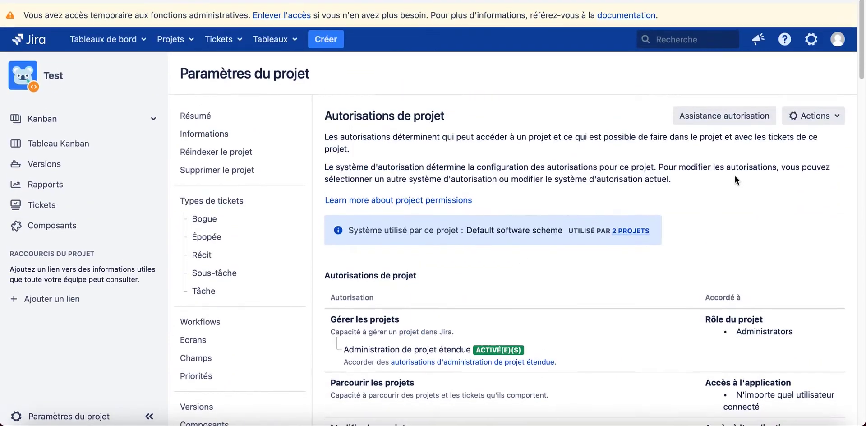
left_click(811, 111)
left_click(787, 152)
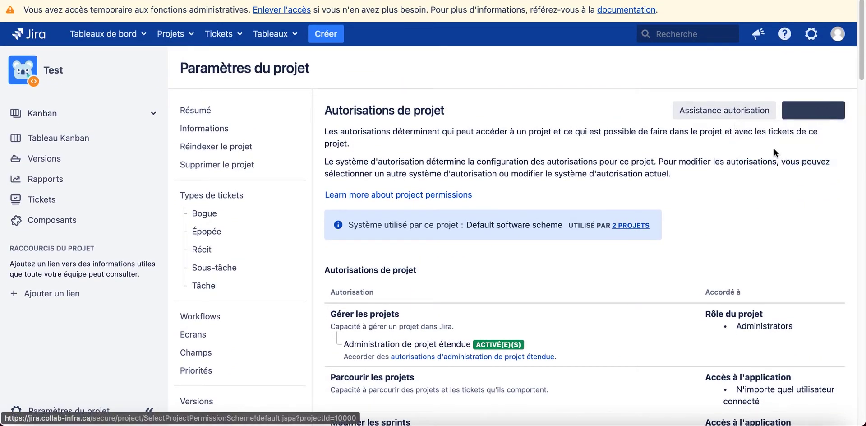
left_click(394, 170)
left_click(385, 180)
- Review which roles are granted the project, sprint, development and ticket permissions on the Test project's permissions page
scroll(524, 241, "down", 5)
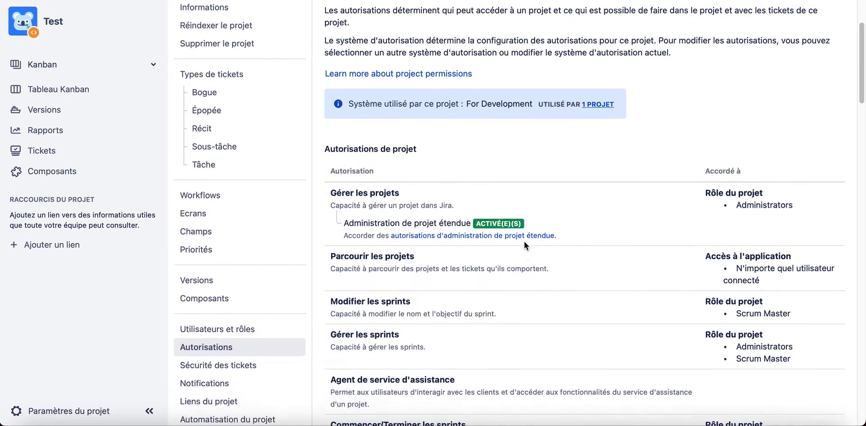
scroll(722, 237, "down", 4)
scroll(730, 221, "up", 1)
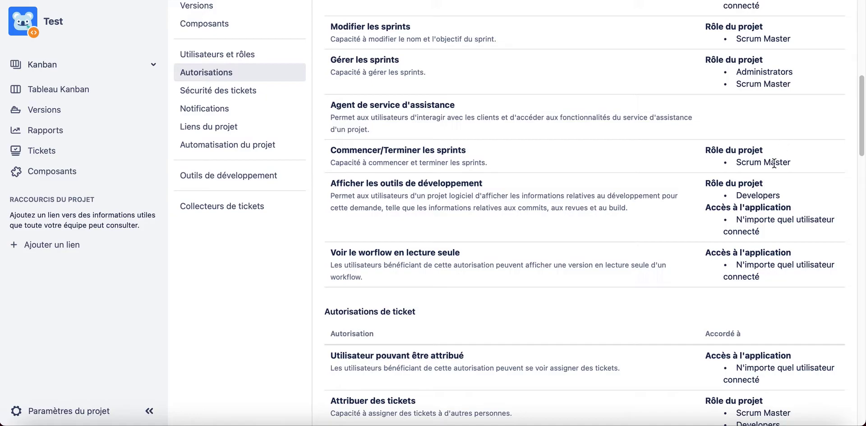
scroll(774, 166, "down", 3)
scroll(775, 166, "down", 5)
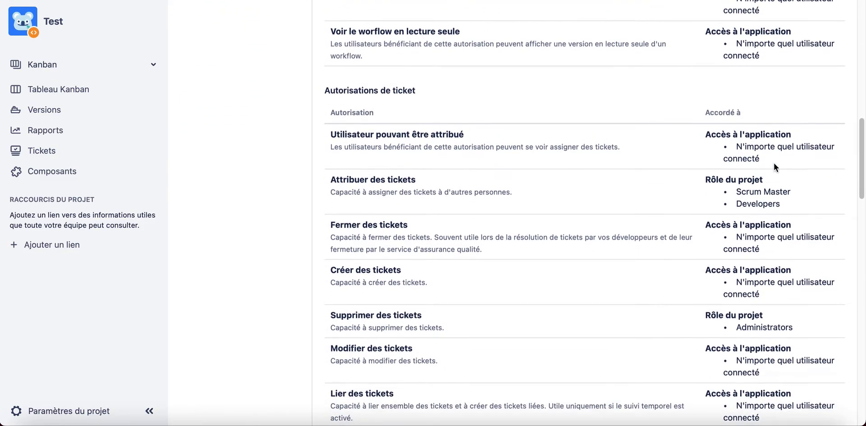
scroll(774, 166, "up", 5)
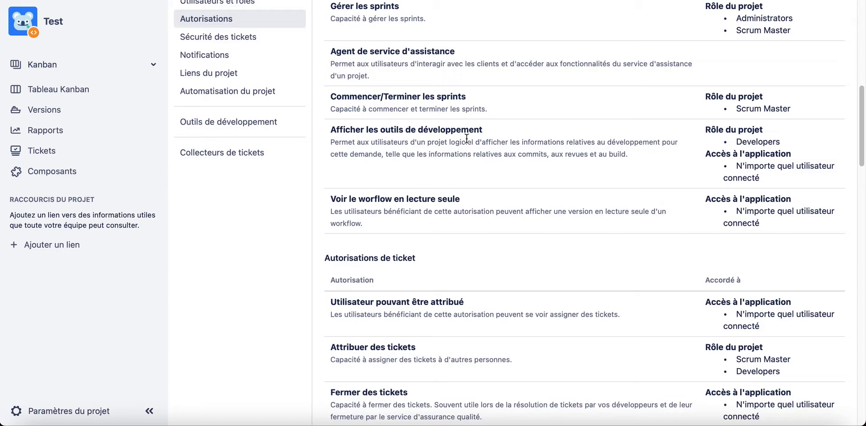
scroll(342, 70, "up", 2)
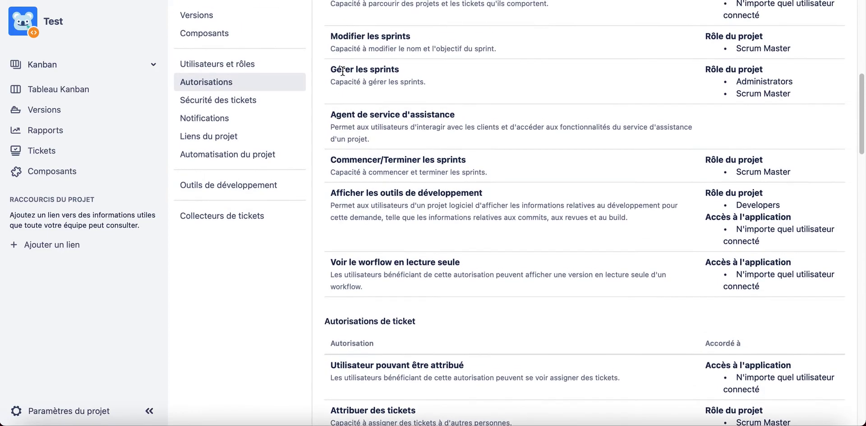
scroll(343, 70, "up", 8)
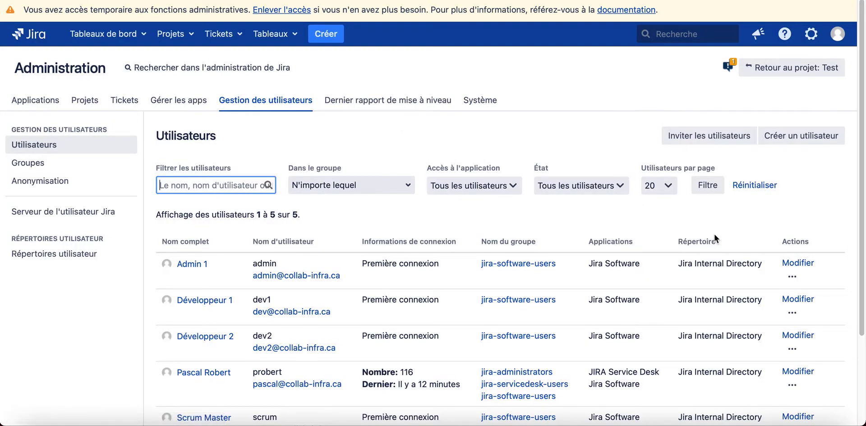
- Deactivate the Admin 1 user account in Jira's user management and save the profile
left_click(803, 265)
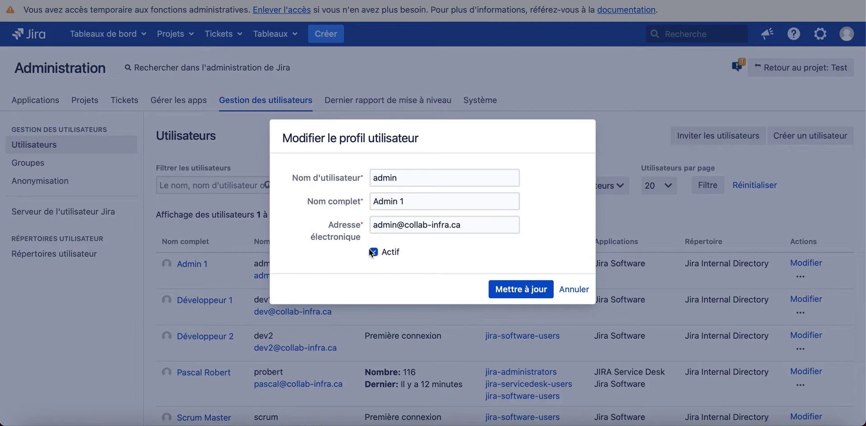
left_click(374, 252)
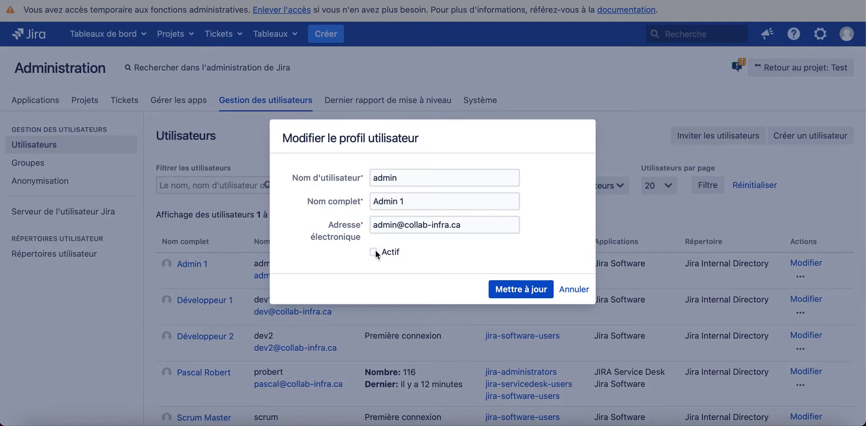
left_click(519, 290)
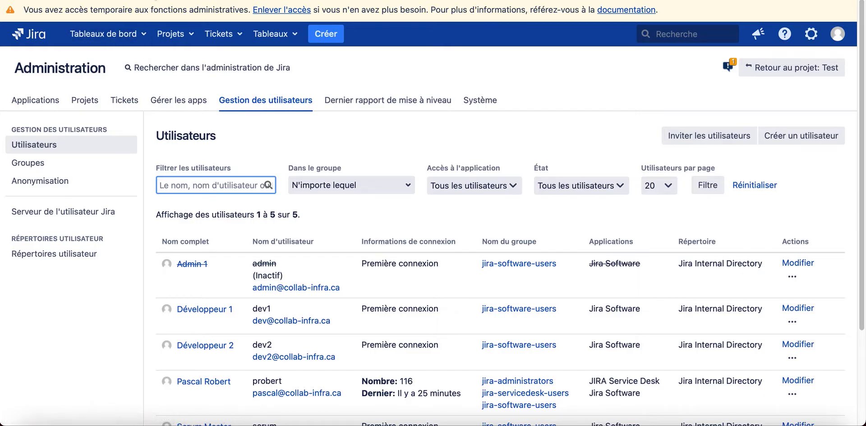
- Open the Test project's "Utilisateurs et rôles" settings and examine the members assigned to its roles
left_click(151, 1)
scroll(236, 273, "down", 6)
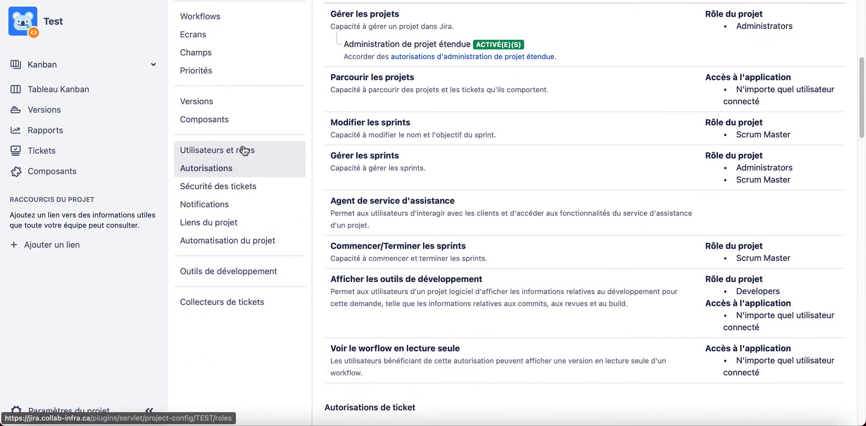
left_click(243, 145)
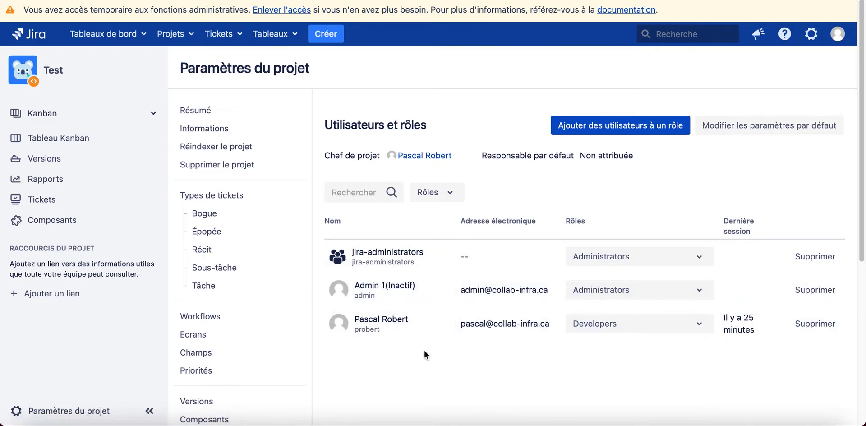
scroll(474, 323, "down", 4)
scroll(474, 323, "up", 3)
scroll(474, 323, "up", 1)
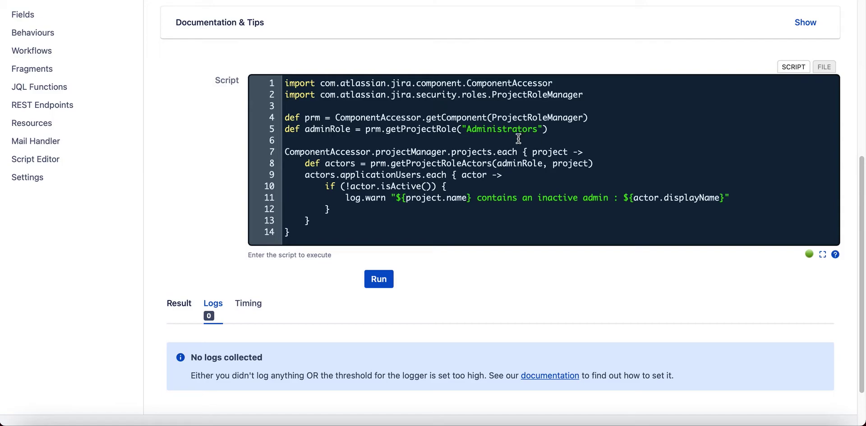
- Go over the project loop and role-actor lines, and run the script that logs inactive project administrators
triple_click(474, 151)
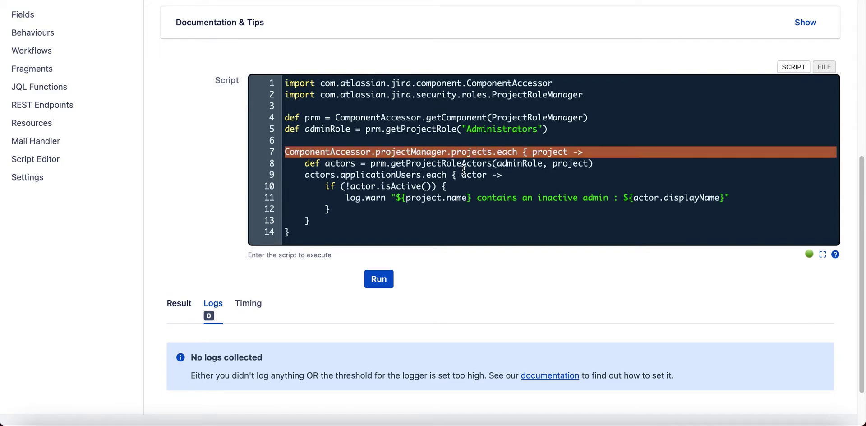
triple_click(467, 163)
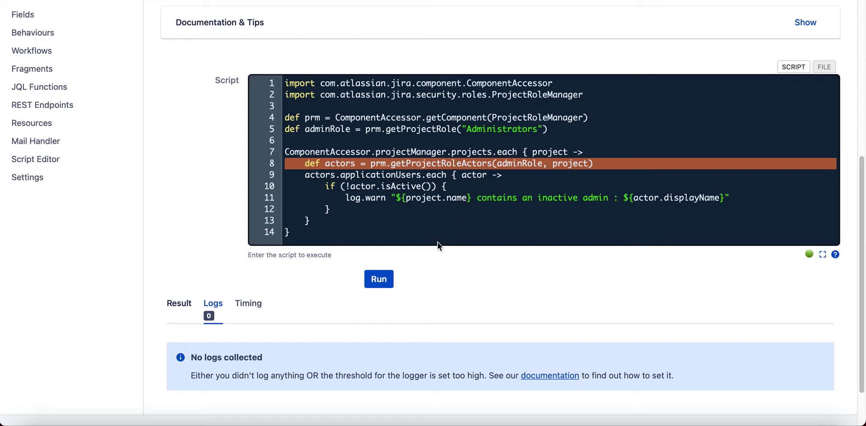
left_click(385, 279)
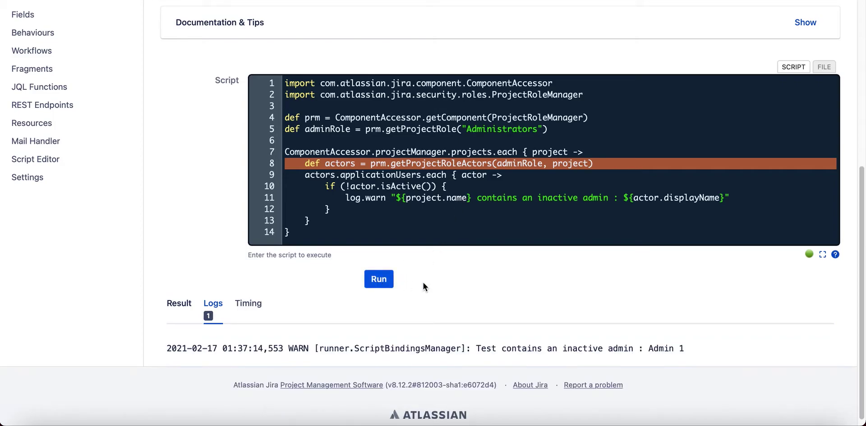
scroll(438, 282, "down", 1)
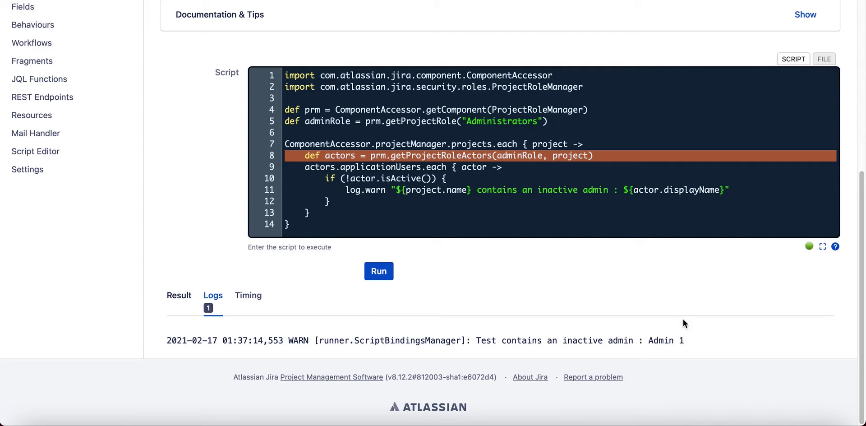
- Replace displayName with emailAddress in the script's log.warn message and run the script again
left_click(667, 190)
left_click_drag(666, 191, 720, 191)
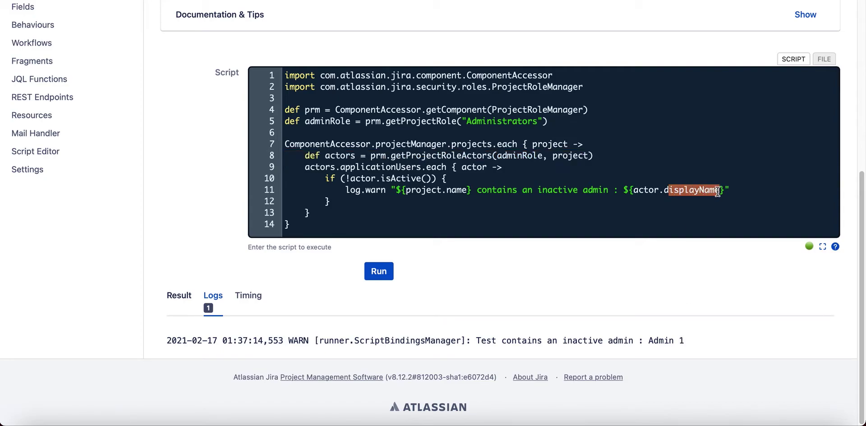
type("ema")
key("ctrl+space")
key("Return")
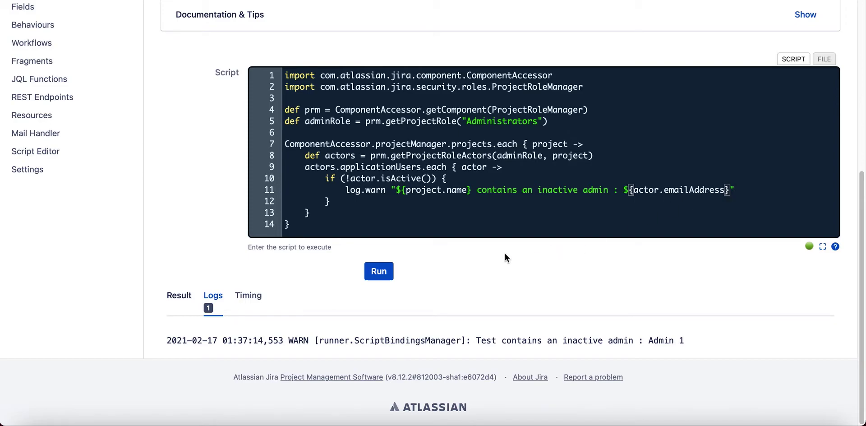
left_click(378, 272)
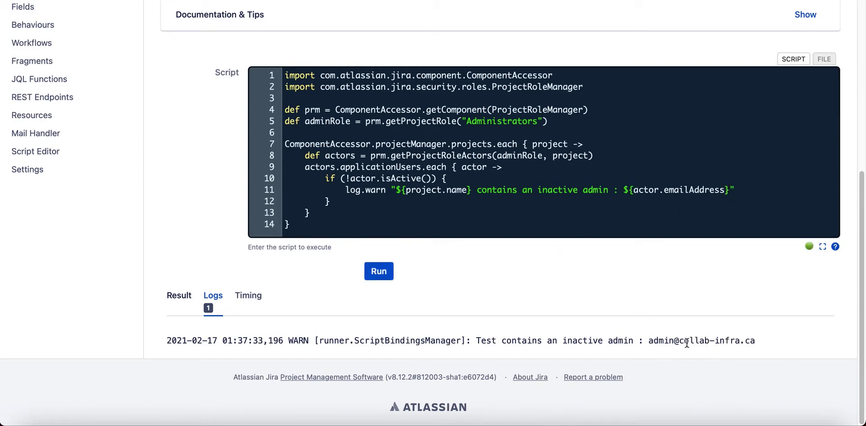
- Add ${actor.username} before ${actor.emailAddress} in the log.warn message and rerun the script
left_click_drag(623, 190, 727, 189)
key("ctrl+c")
left_click(624, 190)
key("ctrl+v")
left_click_drag(664, 190, 722, 192)
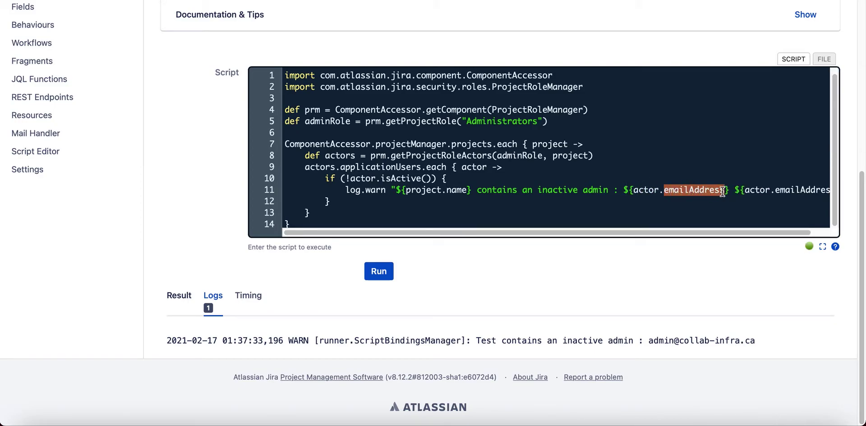
type("username")
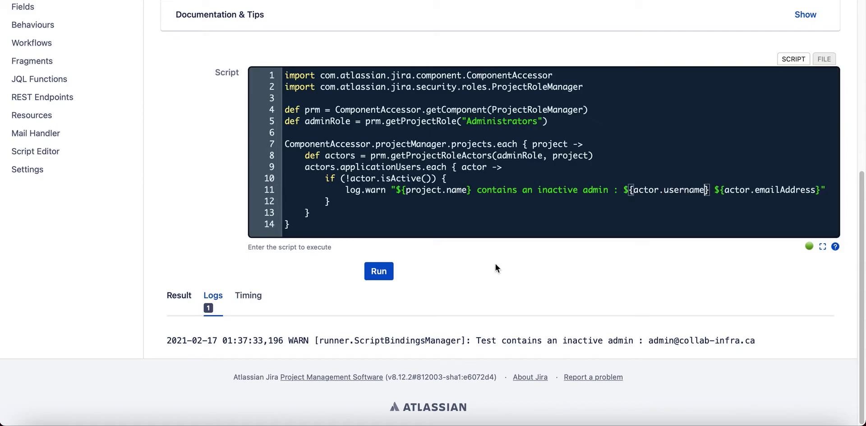
left_click(379, 272)
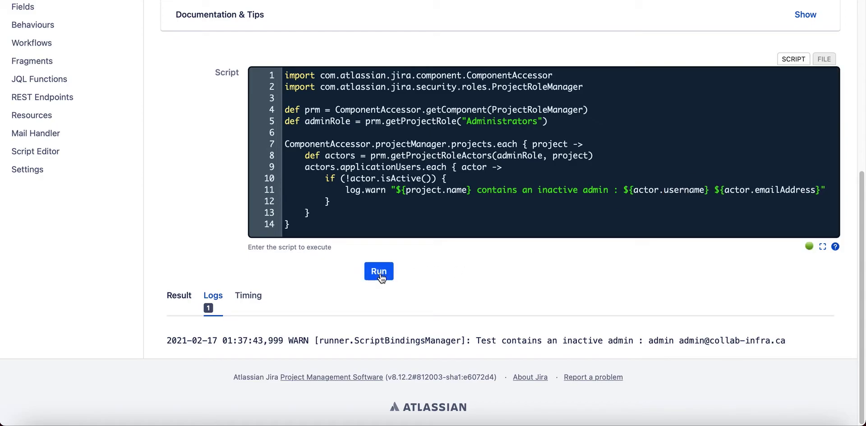